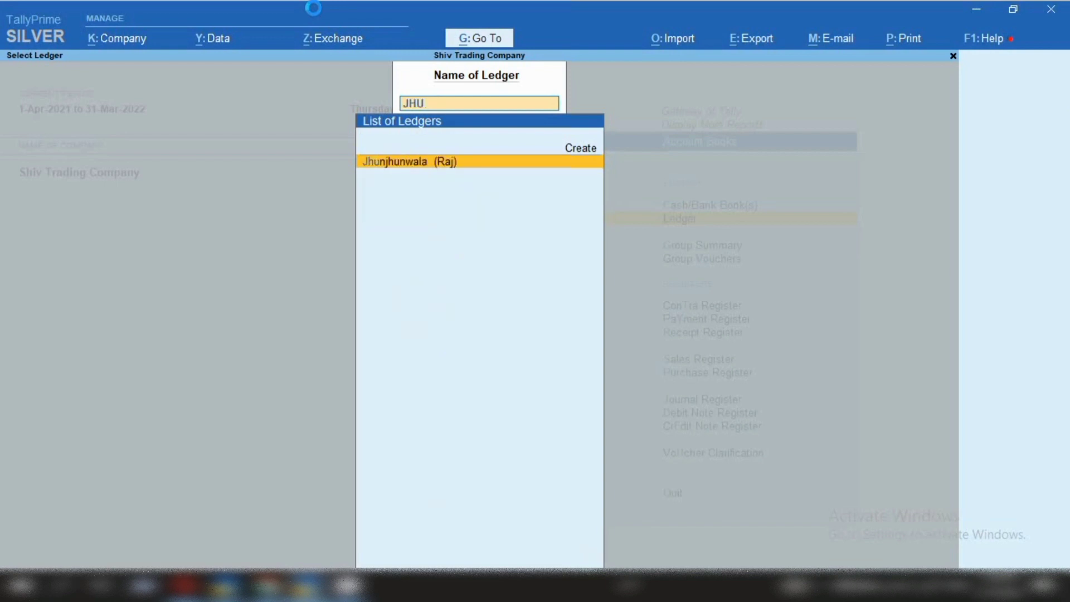
# Step: Open the matched customer's ledger and add a receipt voucher from its voucher list
pyautogui.press('Return')
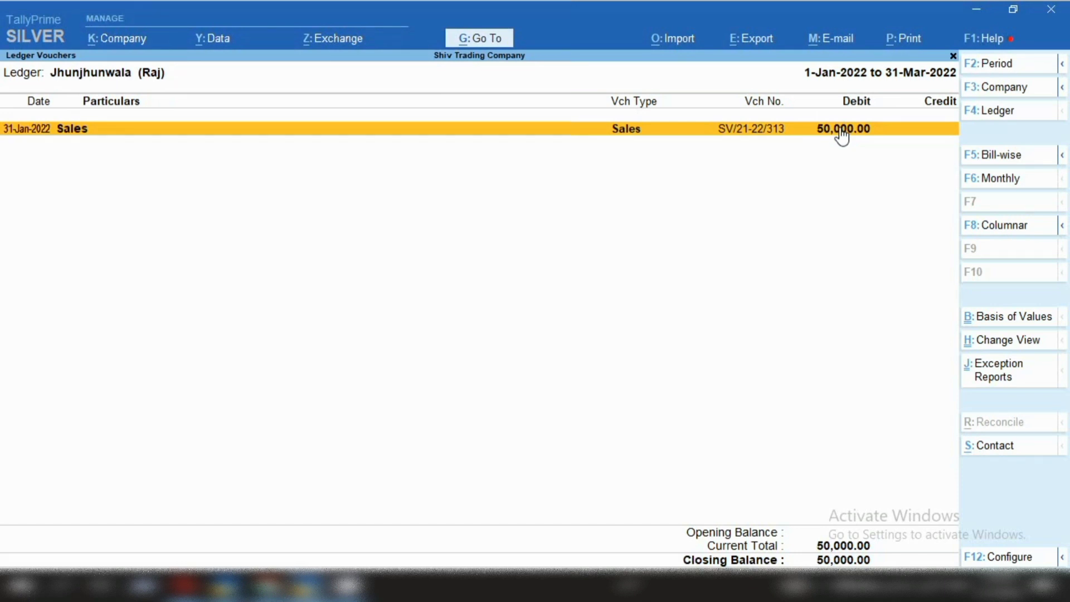
pyautogui.hotkey('alt', 'a')
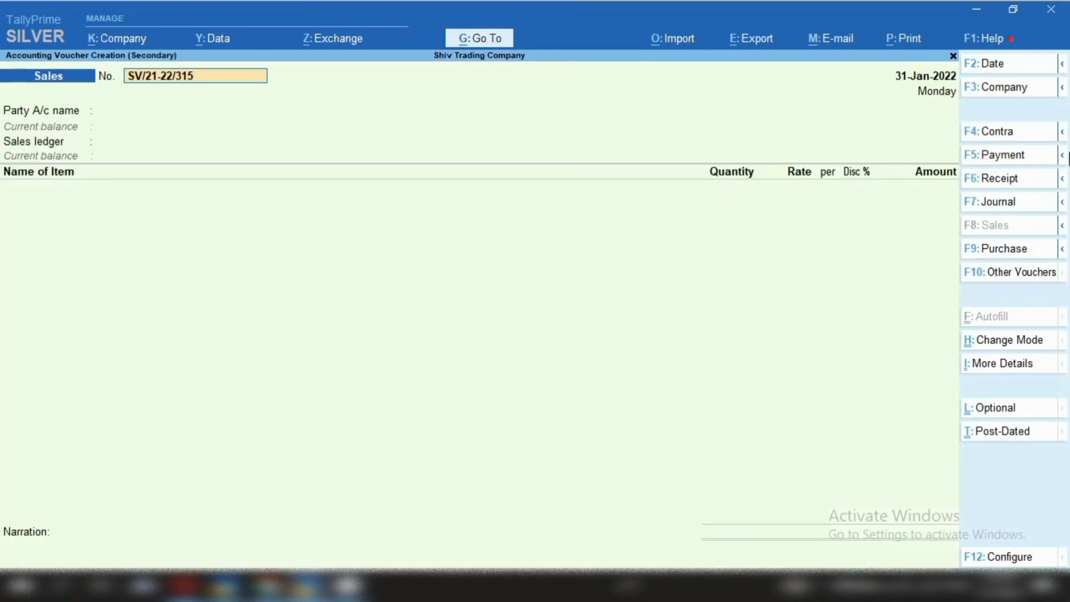
pyautogui.click(1019, 181)
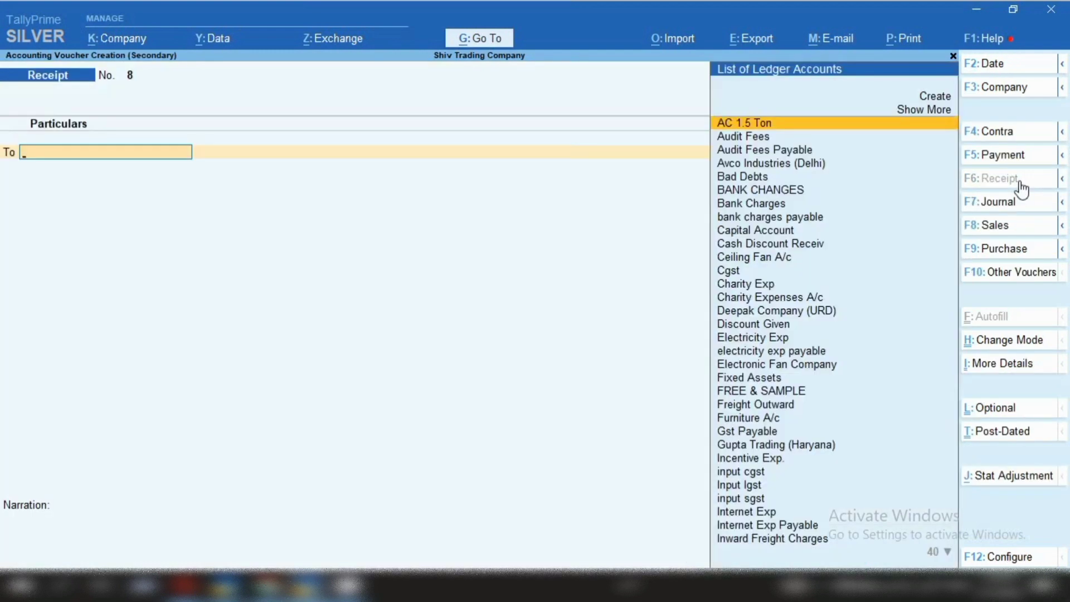
# Step: Credit the customer's ledger with 42,000 in the receipt voucher, keeping the voucher date as it is
pyautogui.press('F2')
pyautogui.press('BackSpace')
pyautogui.press('Escape')
pyautogui.write('JHU')
pyautogui.press('Return')
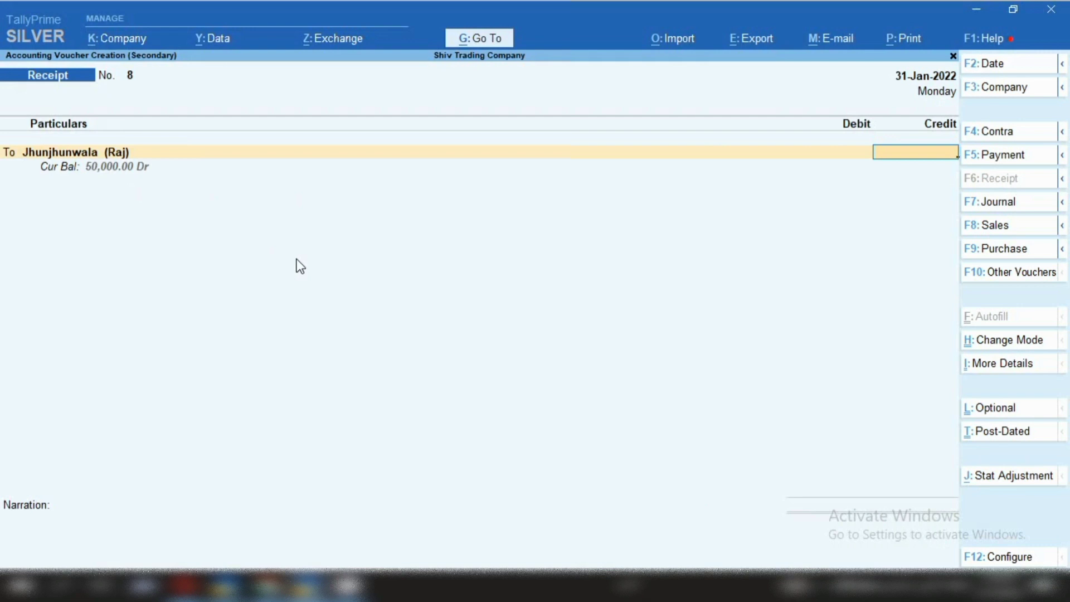
pyautogui.write('42,000')
pyautogui.press('Return')
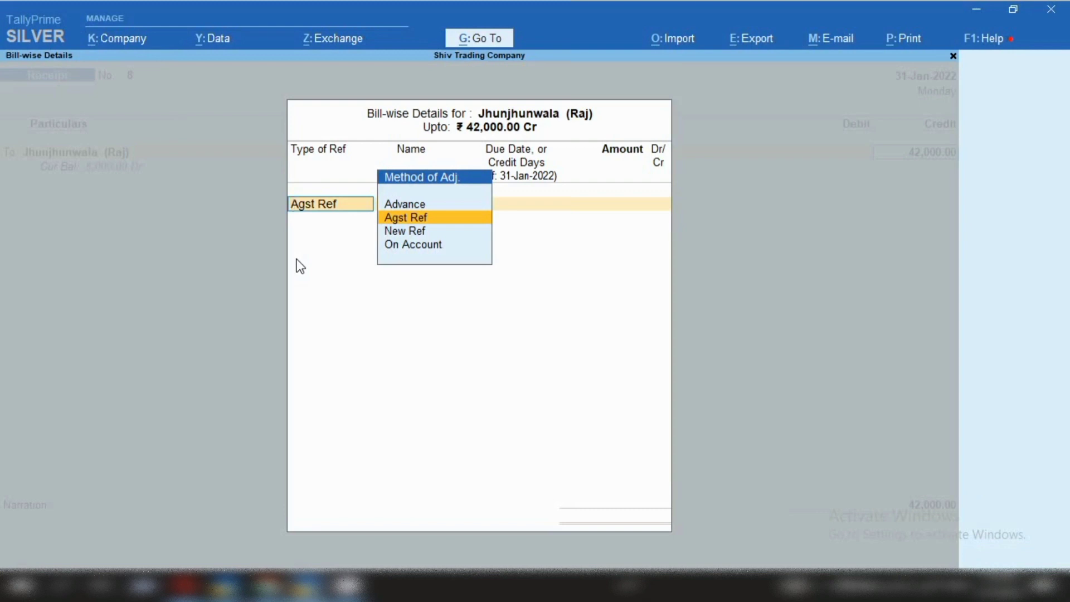
# Step: Allocate the full 42,000 as Agst Ref to the customer's pending sales bill
pyautogui.press('Return')
pyautogui.press('Return')
pyautogui.press('Return')
pyautogui.press('Return')
pyautogui.press('Return')
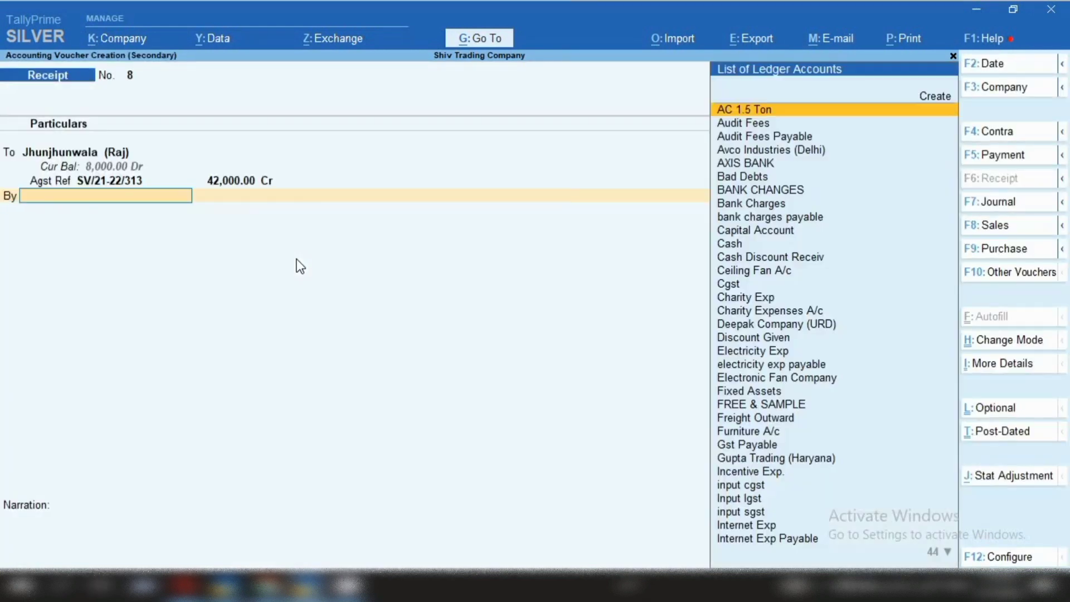
# Step: Debit the Sbi ledger with 42,000 and accept its bank allocation as Cheque/DD dated 31-Jan-2022
pyautogui.write('SB')
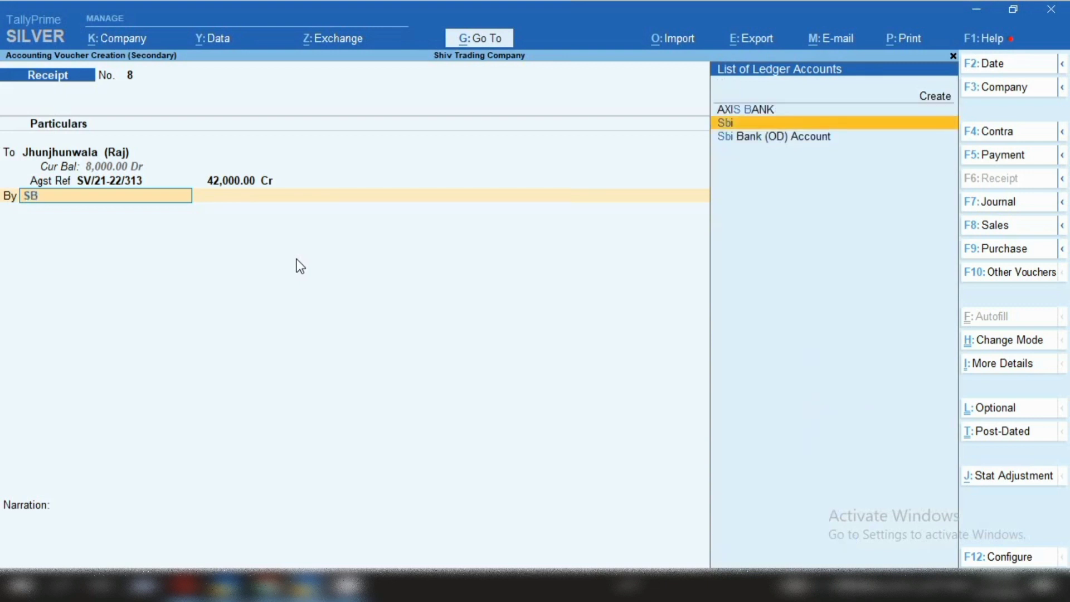
pyautogui.press('Return')
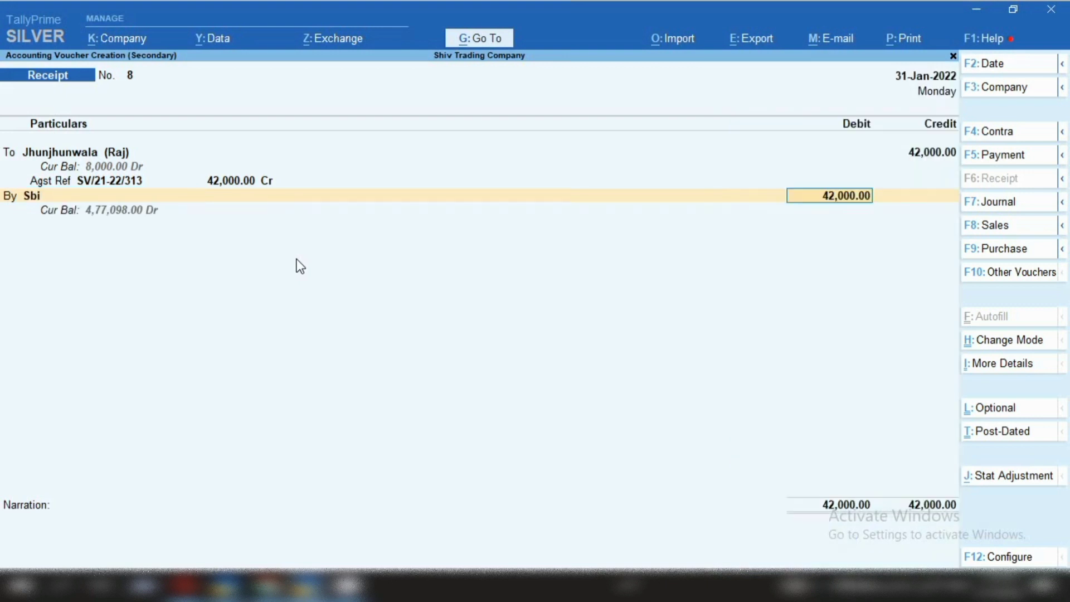
pyautogui.press('Return')
pyautogui.press('Return')
pyautogui.press('Return')
pyautogui.press('Return')
pyautogui.press('Return')
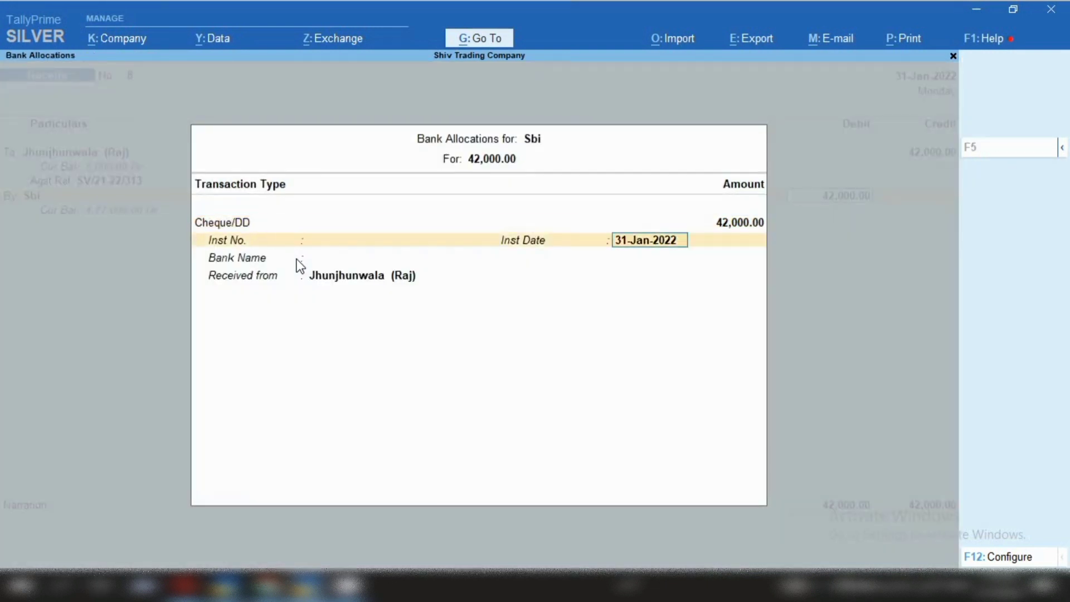
pyautogui.press('Return')
# Step: Enter the narration "NEFT / 42000/-" and save the receipt voucher
pyautogui.write('NEFT')
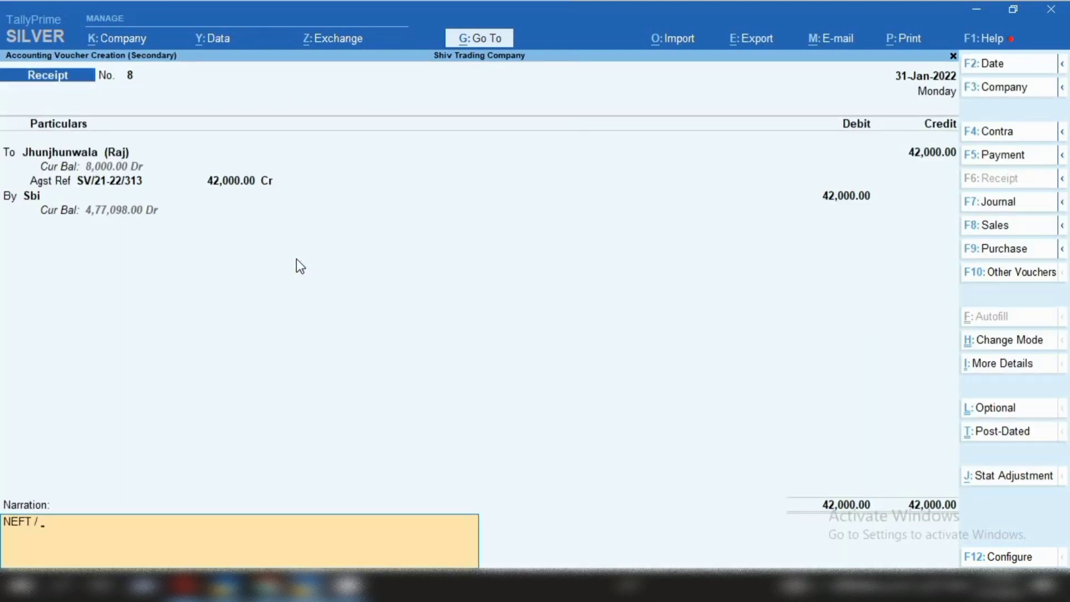
pyautogui.write(' / 42000/-')
pyautogui.press('Return')
pyautogui.press('Return')
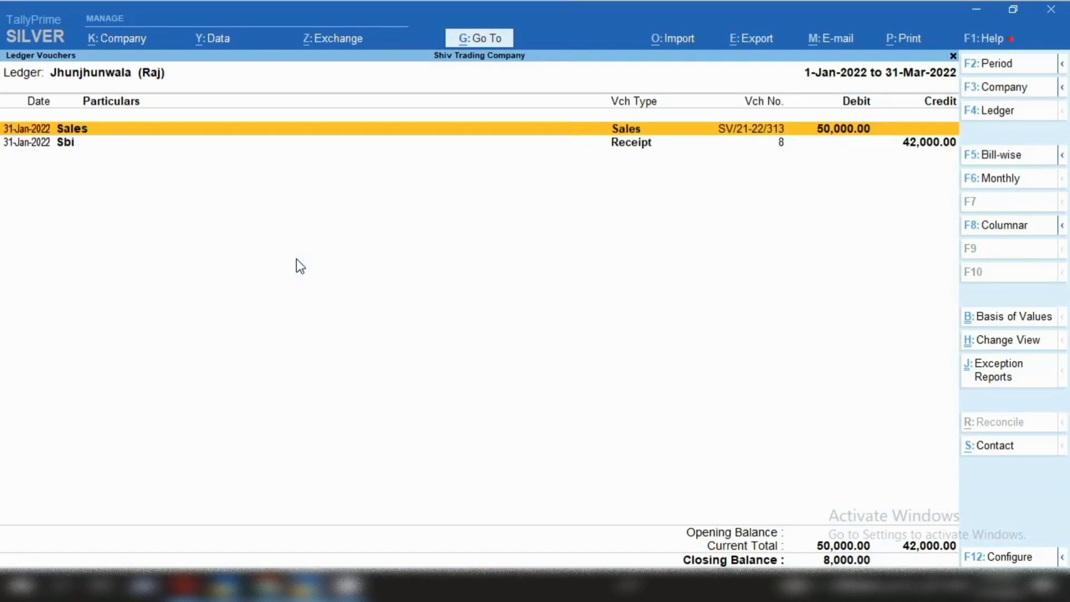
# Step: Add another receipt voucher crediting the customer with 5,000, allocated as Agst Ref to the pending sales bill
pyautogui.click(856, 132)
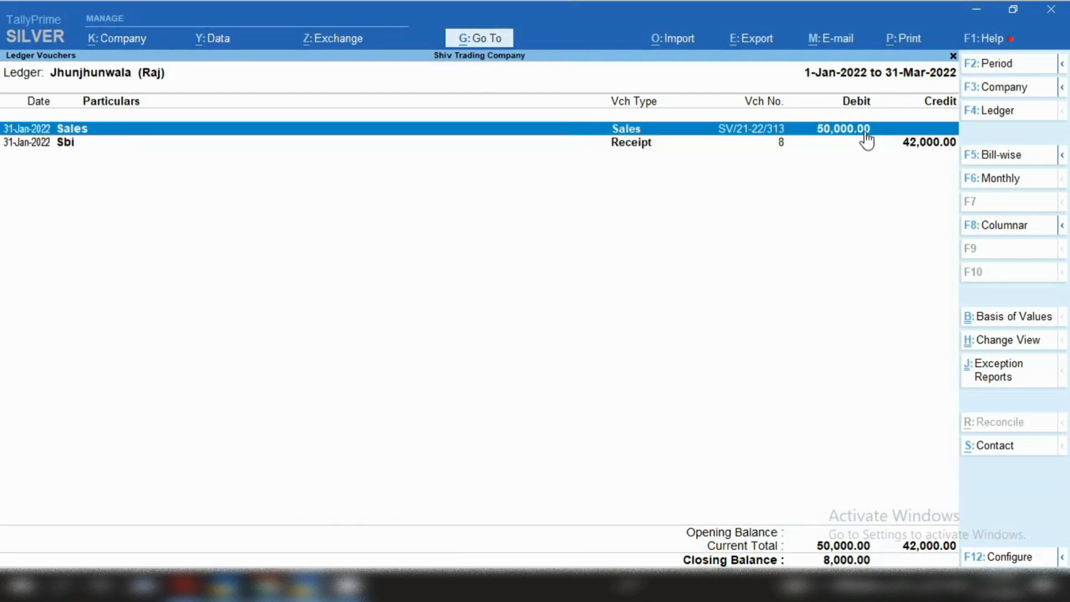
pyautogui.click(944, 139)
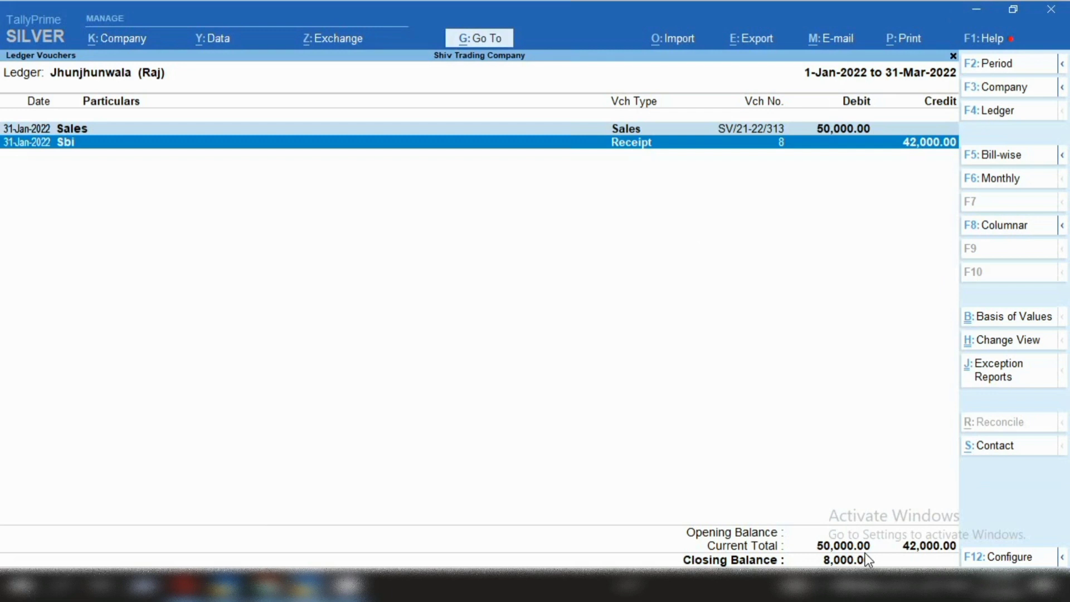
pyautogui.hotkey('alt', 'a')
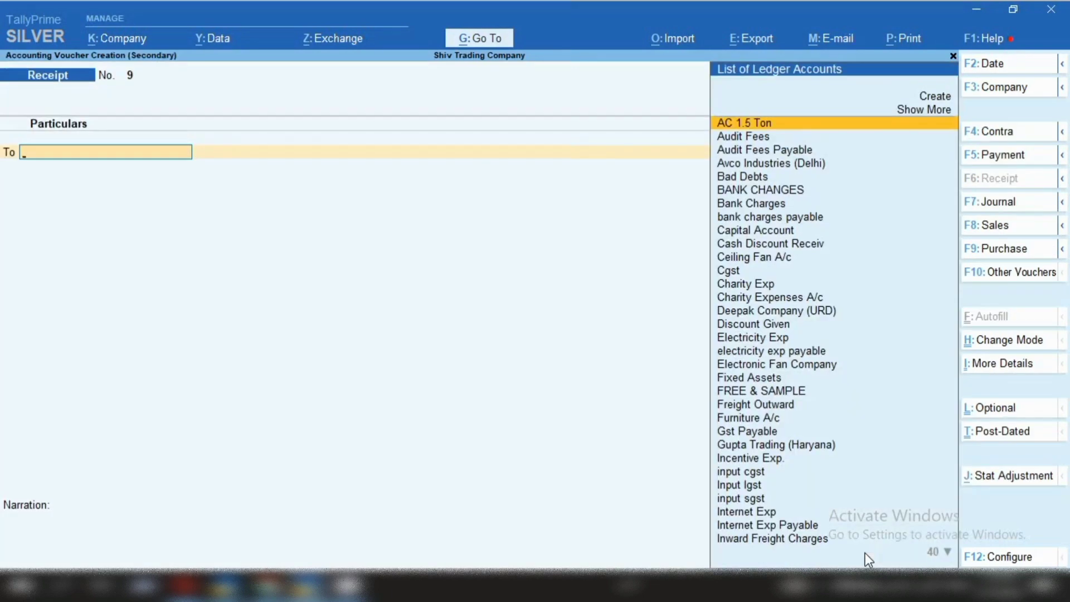
pyautogui.write('jhu')
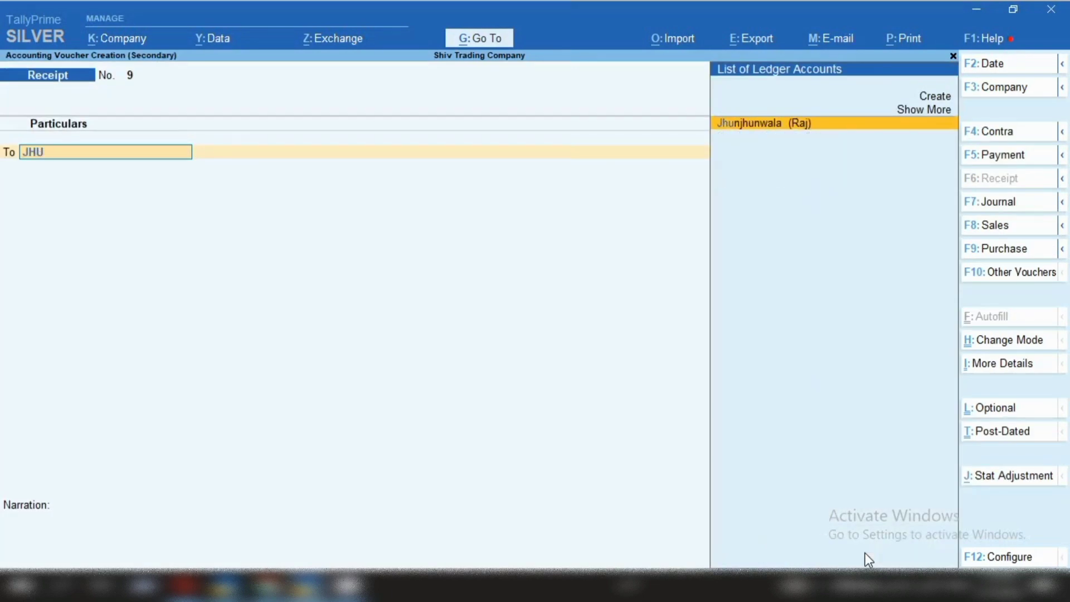
pyautogui.press('Return')
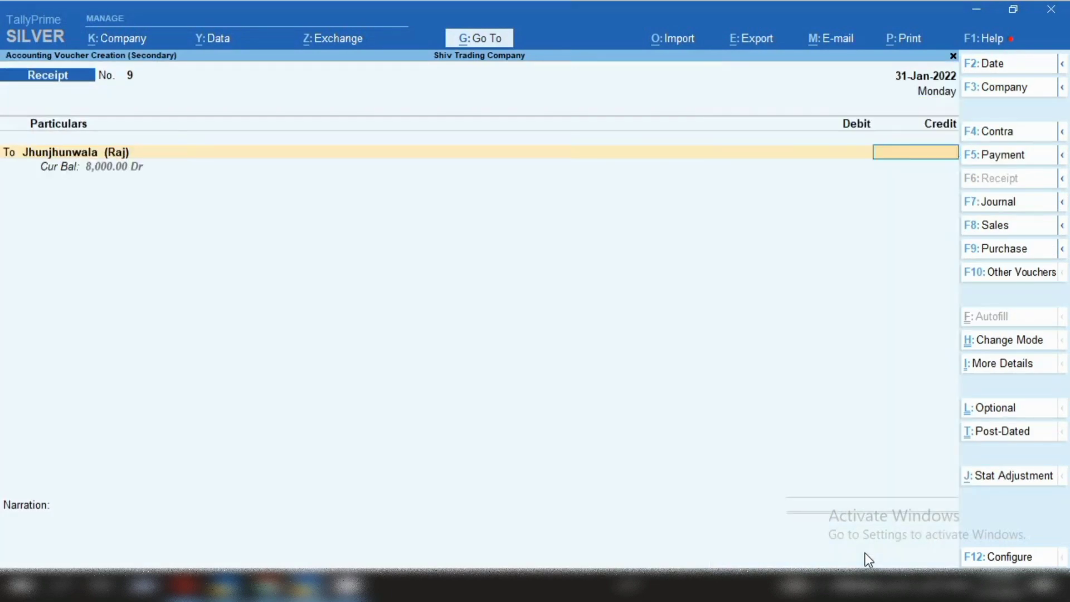
pyautogui.write('5000')
pyautogui.press('Return')
pyautogui.press('Return')
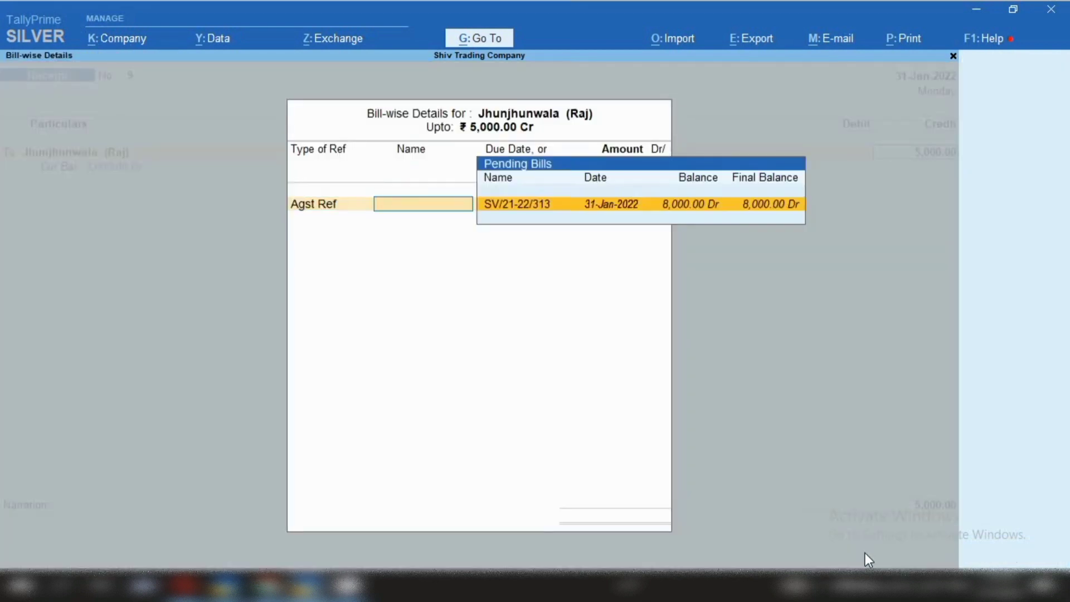
pyautogui.press('Return')
pyautogui.press('Return')
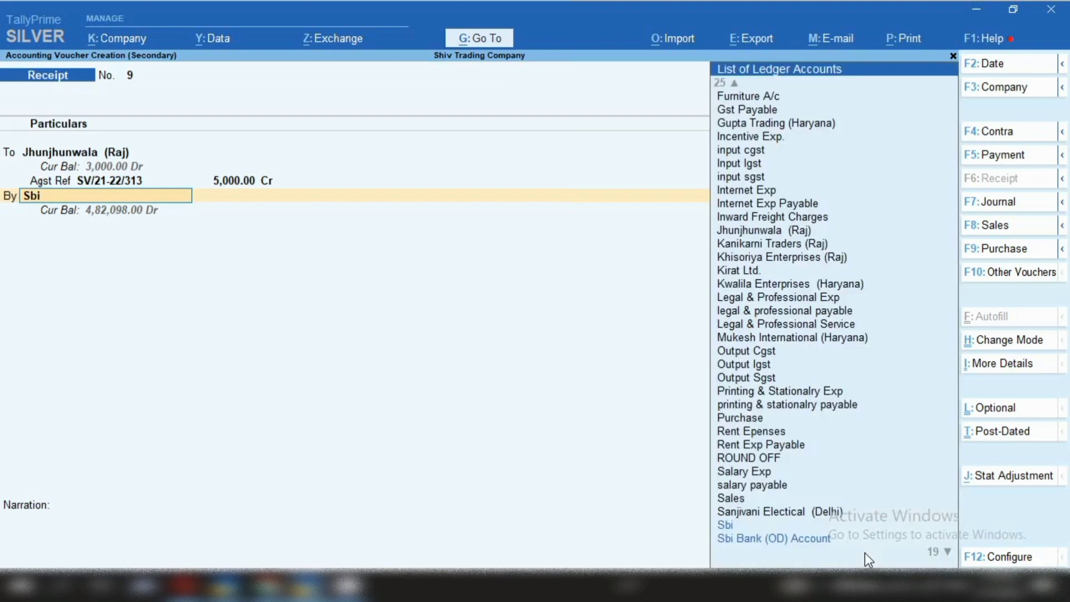
# Step: Replace the debit ledger with Cash for the 5,000 and save the receipt voucher
pyautogui.write('CASh')
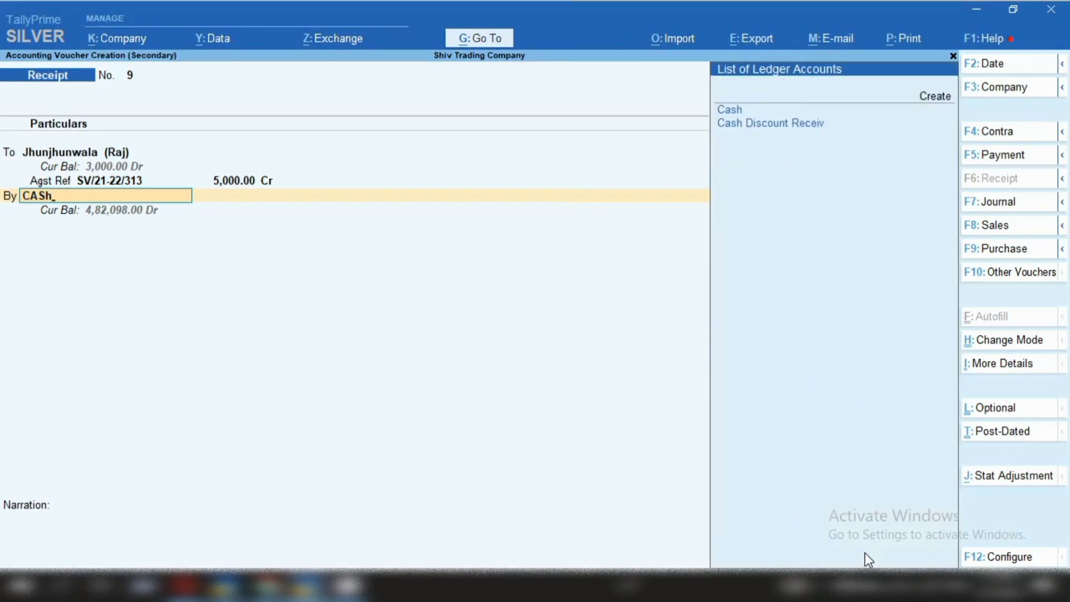
pyautogui.press('Return')
pyautogui.hotkey('ctrl', 'a')
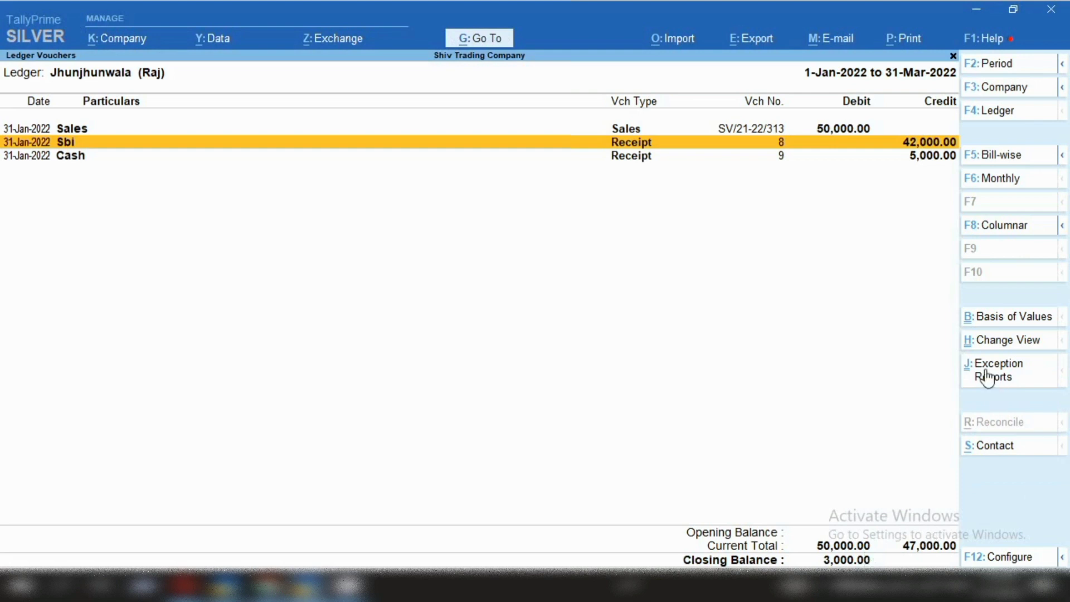
pyautogui.click(845, 130)
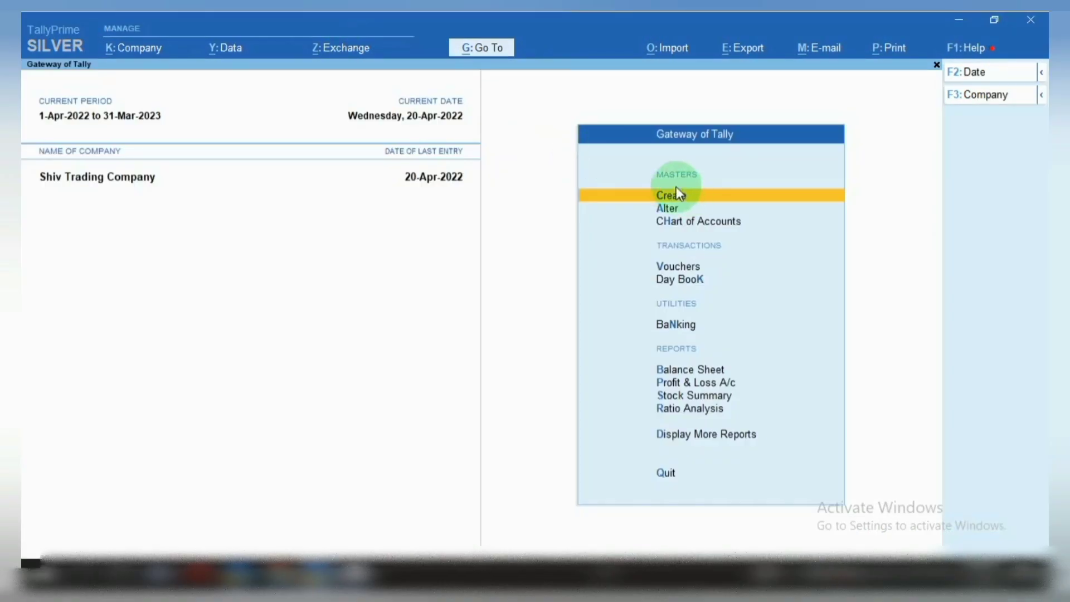
# Step: Start a new ledger master named Bad Debts under the Indirect Expenses group
pyautogui.click(649, 197)
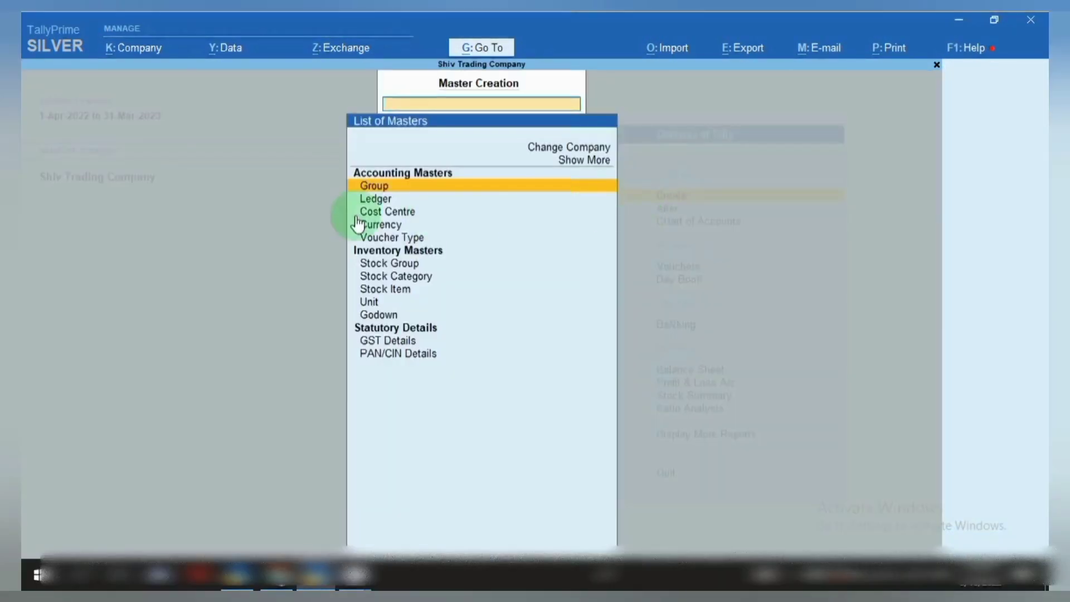
pyautogui.click(381, 204)
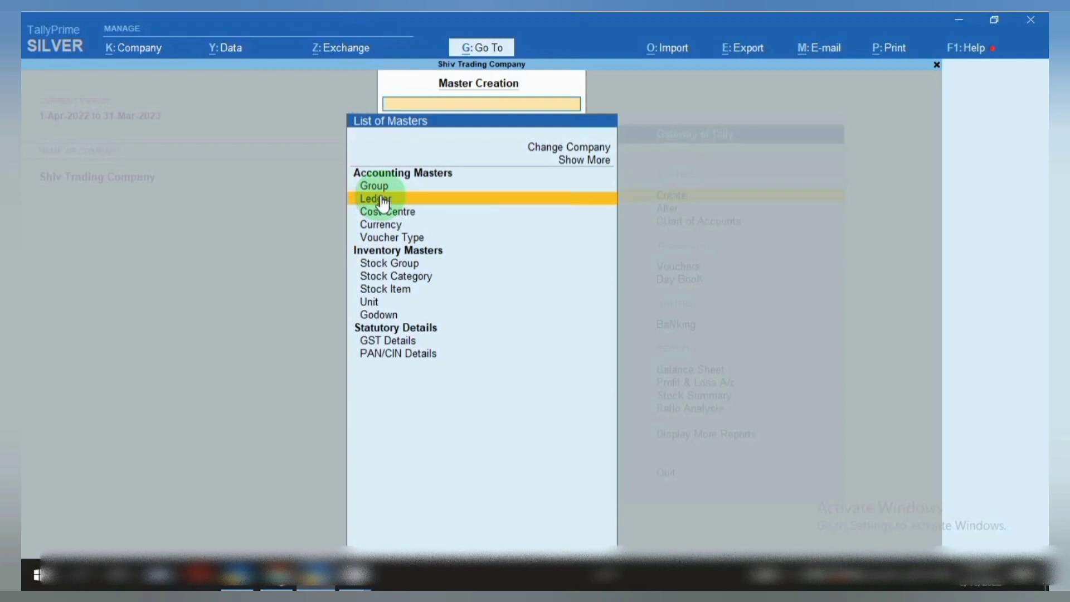
pyautogui.click(382, 202)
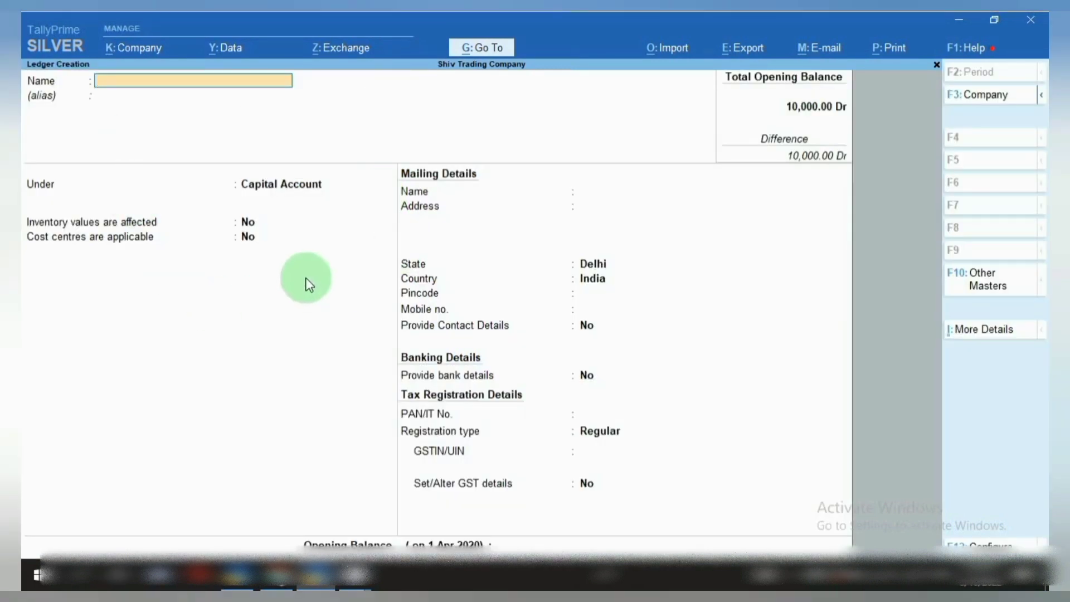
pyautogui.write('Bad Debts')
pyautogui.press('Return')
pyautogui.press('Return')
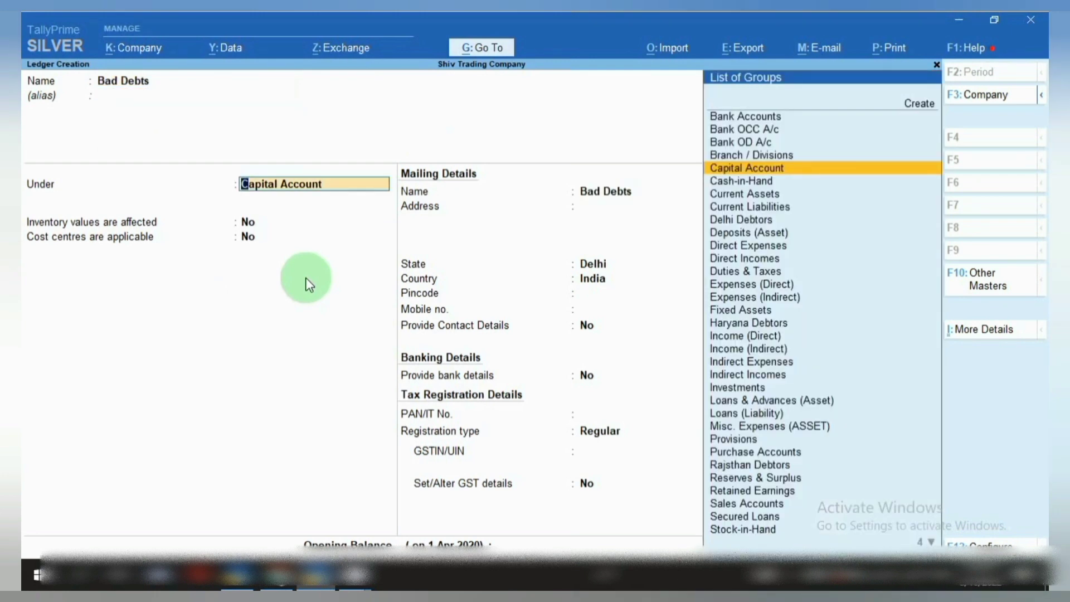
pyautogui.write('Ind')
pyautogui.press('Return')
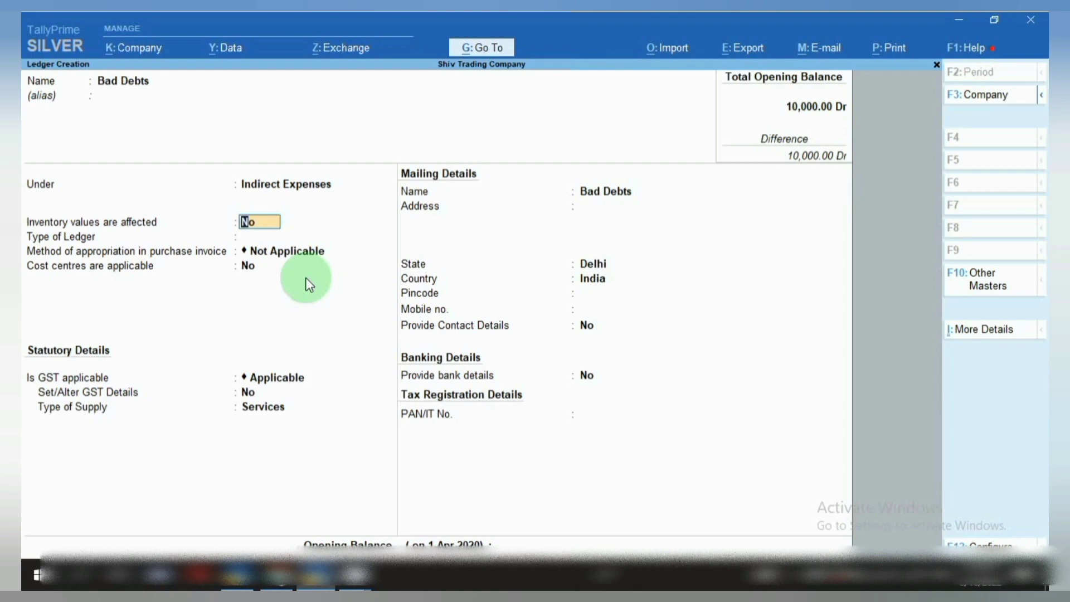
# Step: Set GST applicability to Not Applicable for Bad Debts, leave inventory and cost centres at No, and save the ledger
pyautogui.press('Return')
pyautogui.press('Return')
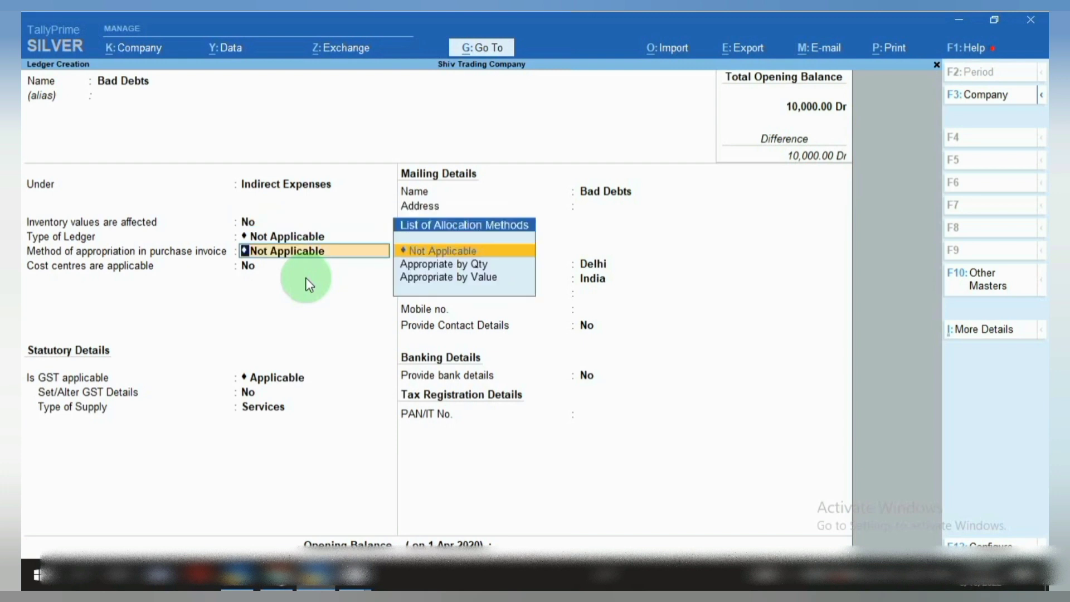
pyautogui.press('Return')
pyautogui.press('Return')
pyautogui.write('N')
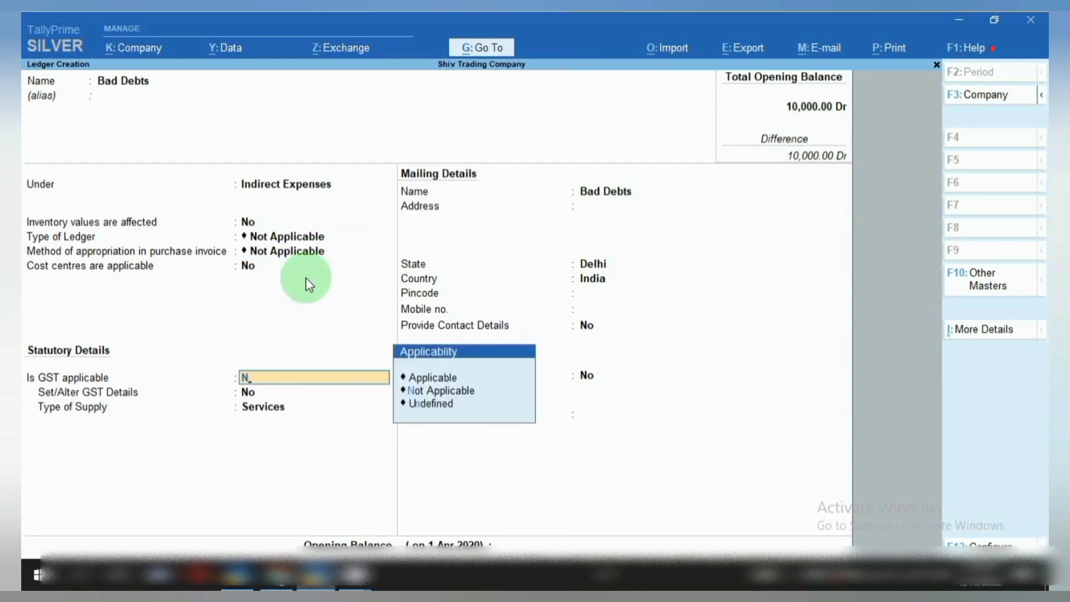
pyautogui.press('Down')
pyautogui.press('Up')
pyautogui.press('Return')
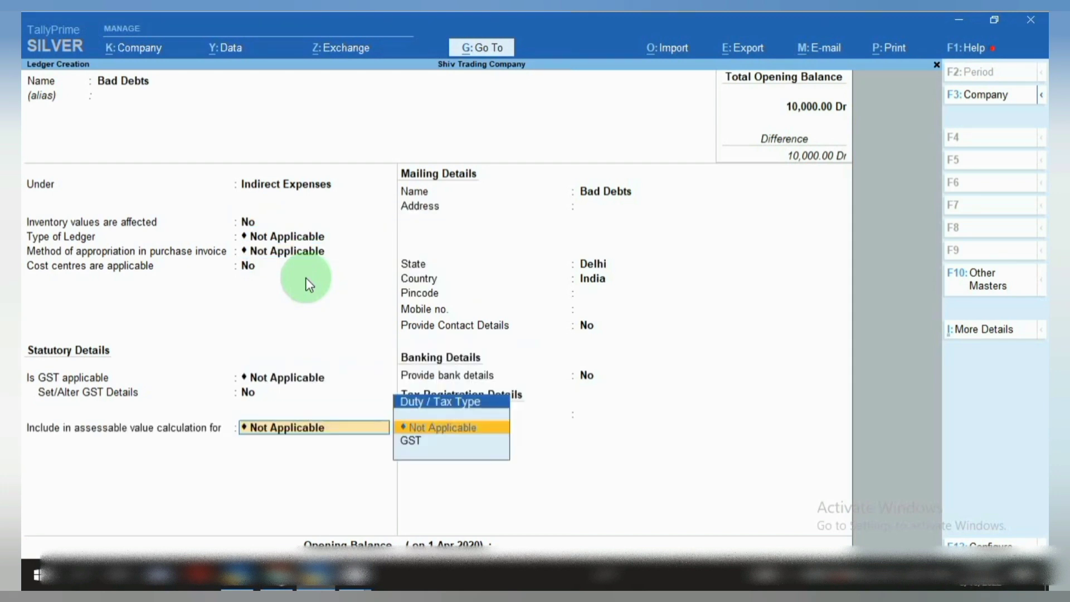
pyautogui.press('ctrl')
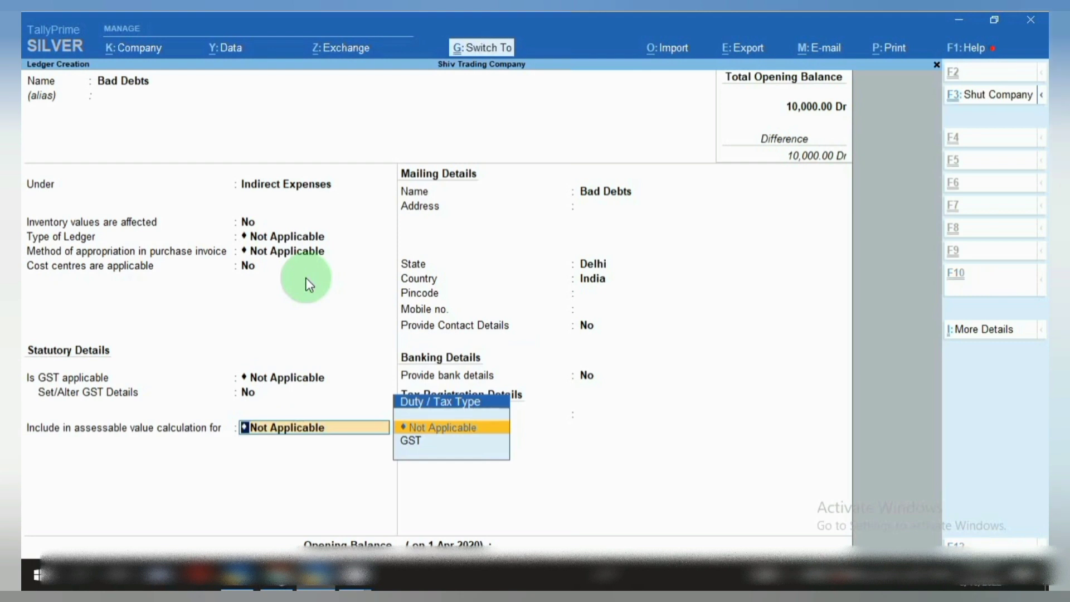
pyautogui.hotkey('ctrl', 'a')
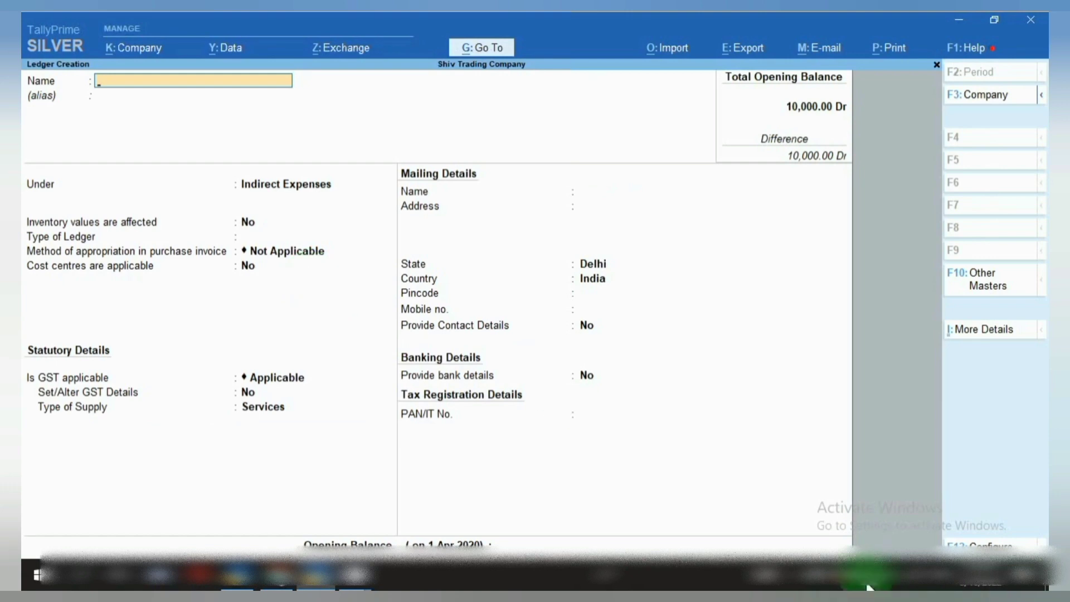
pyautogui.click(823, 569)
pyautogui.rightClick(827, 541)
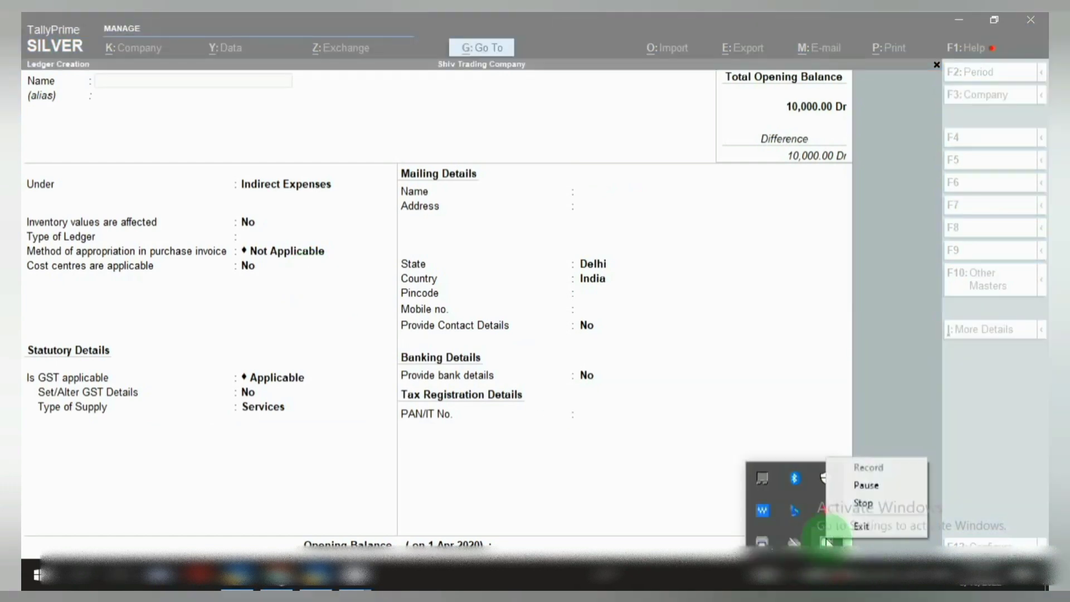
pyautogui.click(861, 484)
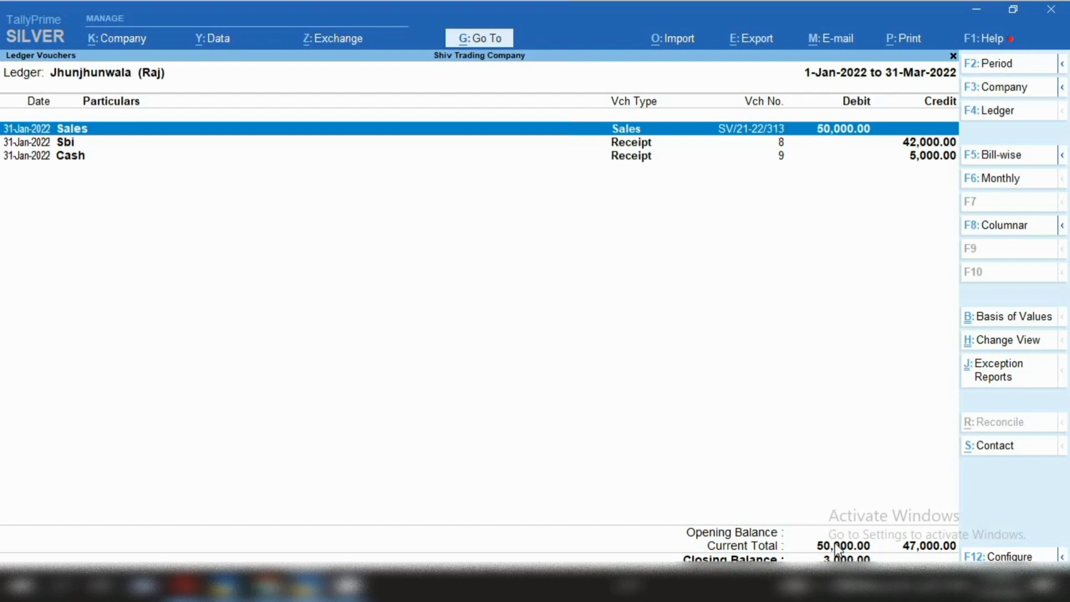
# Step: Start a journal voucher from the customer's ledger report and set its voucher date to 31-Mar-2022
pyautogui.hotkey('alt', 'c')
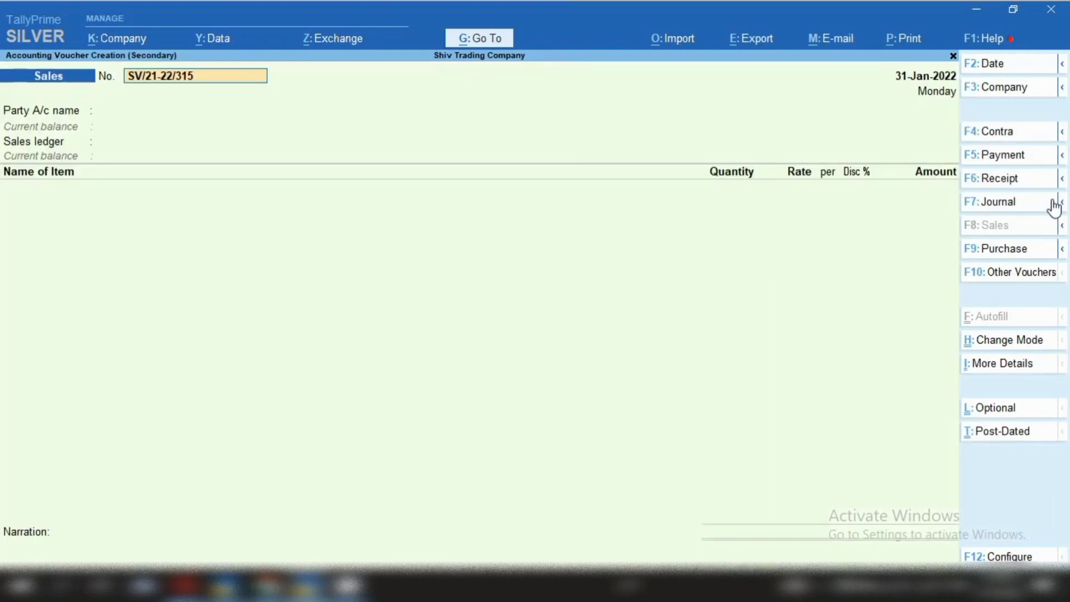
pyautogui.click(986, 211)
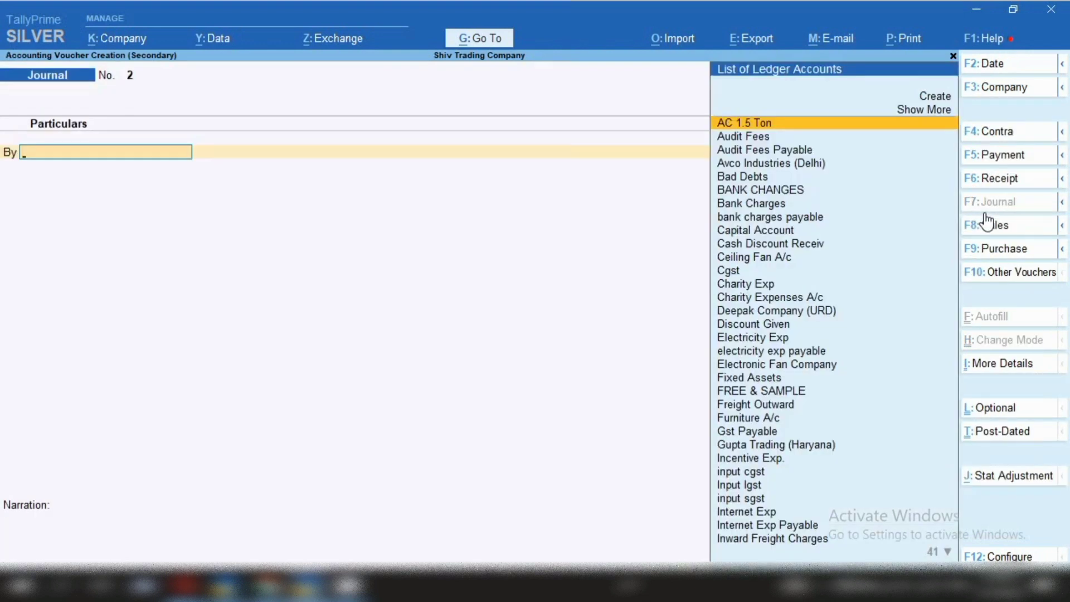
pyautogui.press('F2')
pyautogui.press('BackSpace')
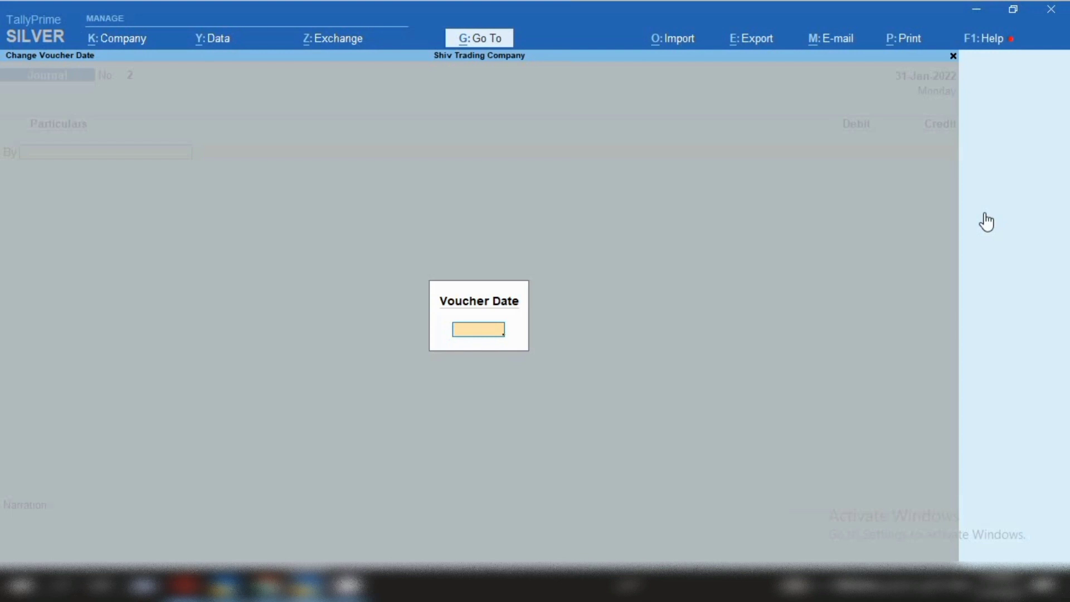
pyautogui.write('31.3.22')
pyautogui.press('Return')
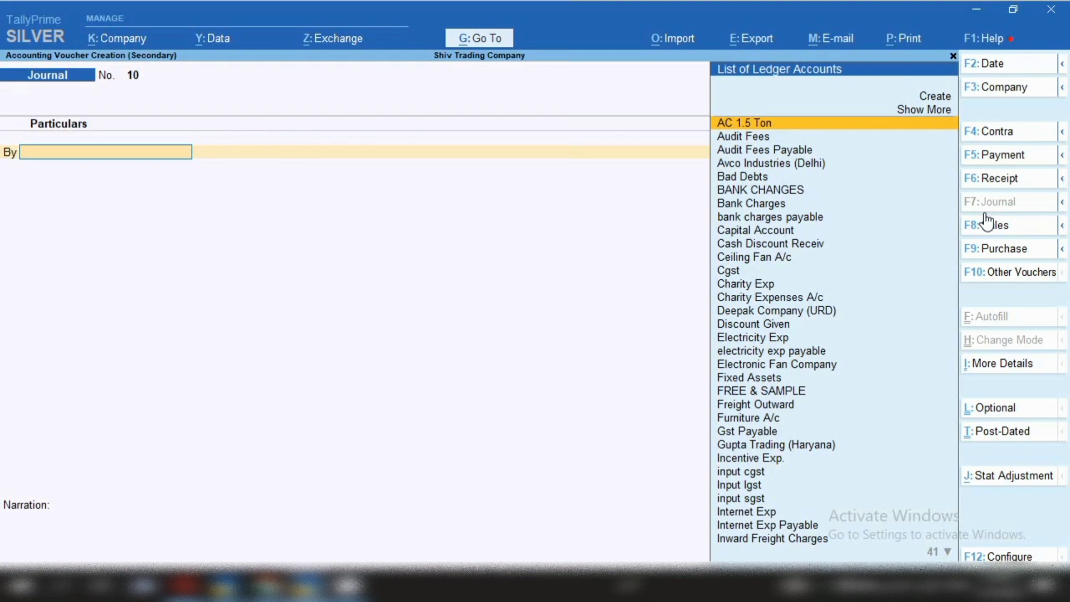
# Step: Debit the Bad Debts ledger with 3,000 in the journal voucher
pyautogui.write('B')
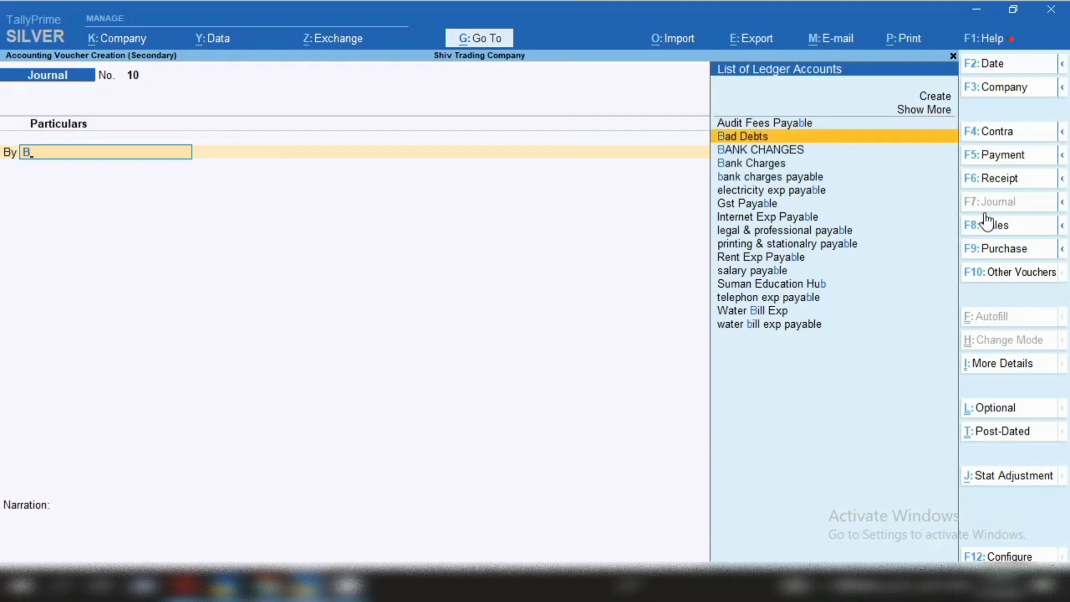
pyautogui.press('Return')
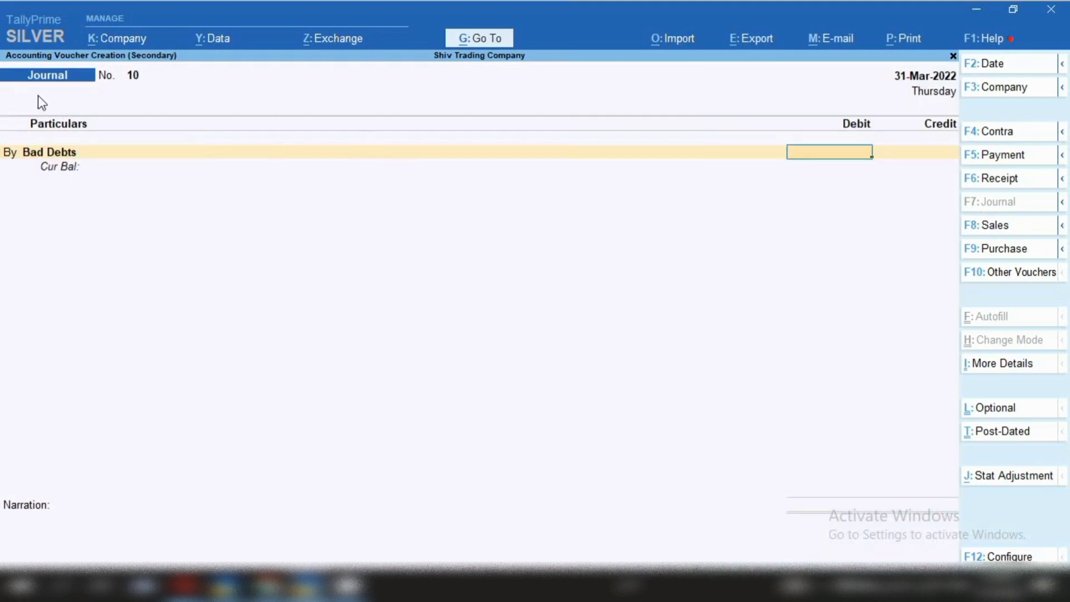
pyautogui.write('3000')
pyautogui.press('Return')
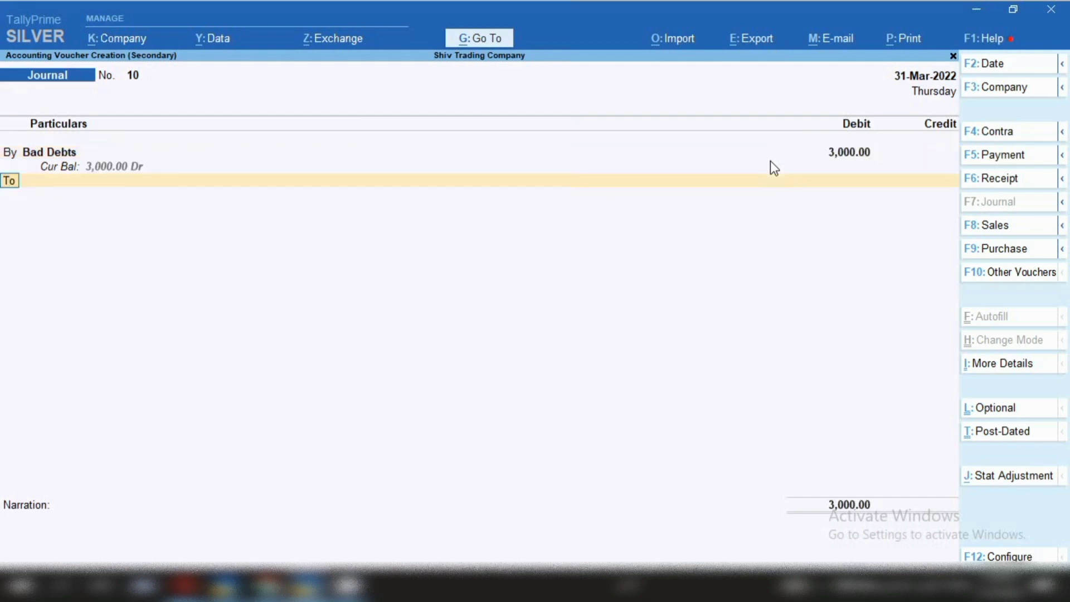
# Step: Credit the customer's ledger with 3,000, leave the narration blank, and save the journal voucher
pyautogui.press('Return')
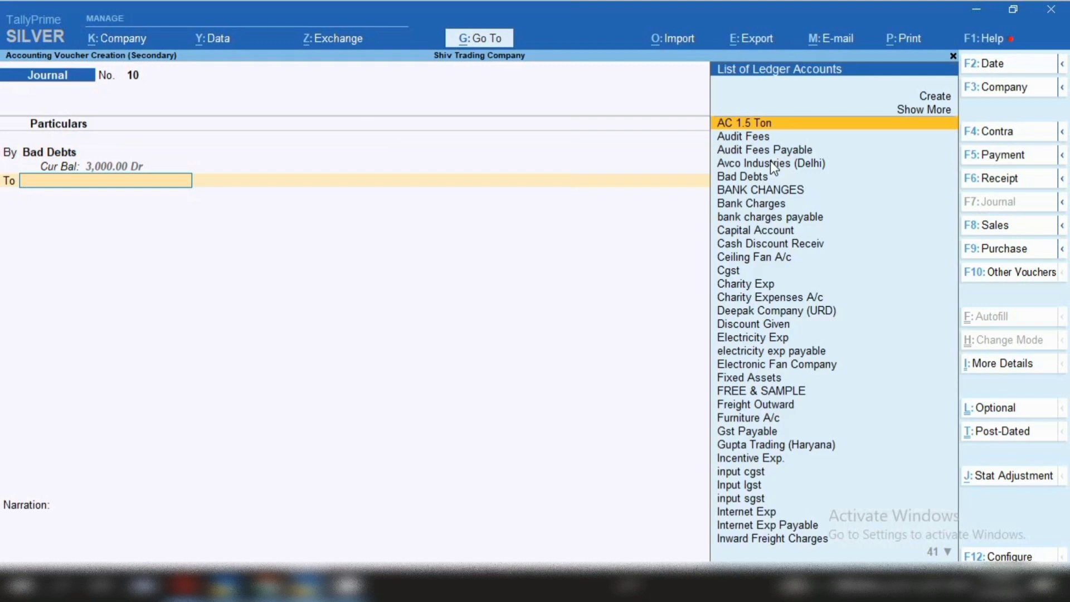
pyautogui.write('jhu')
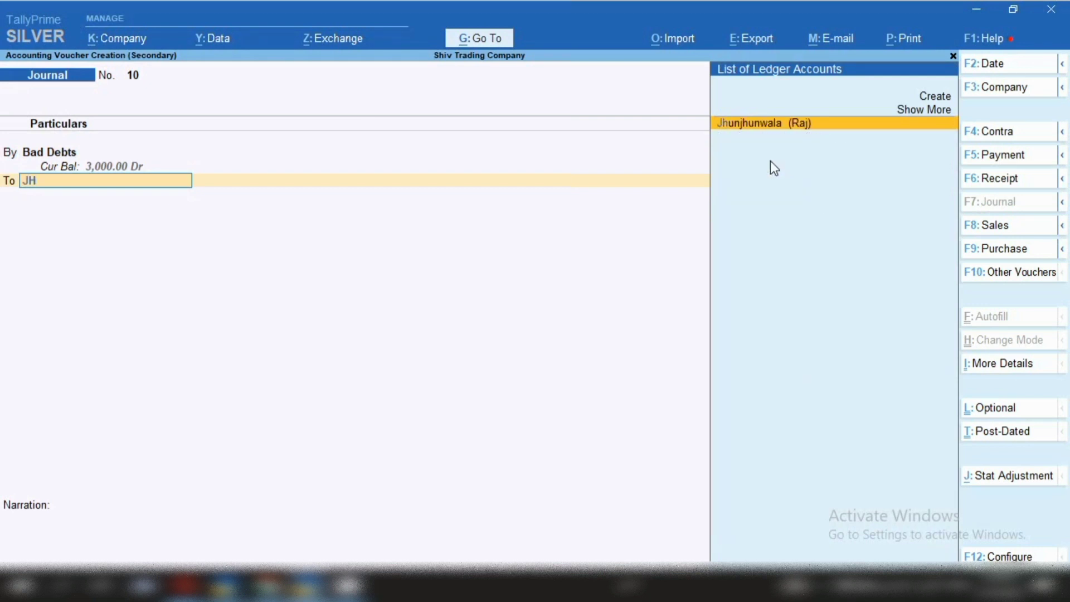
pyautogui.press('Return')
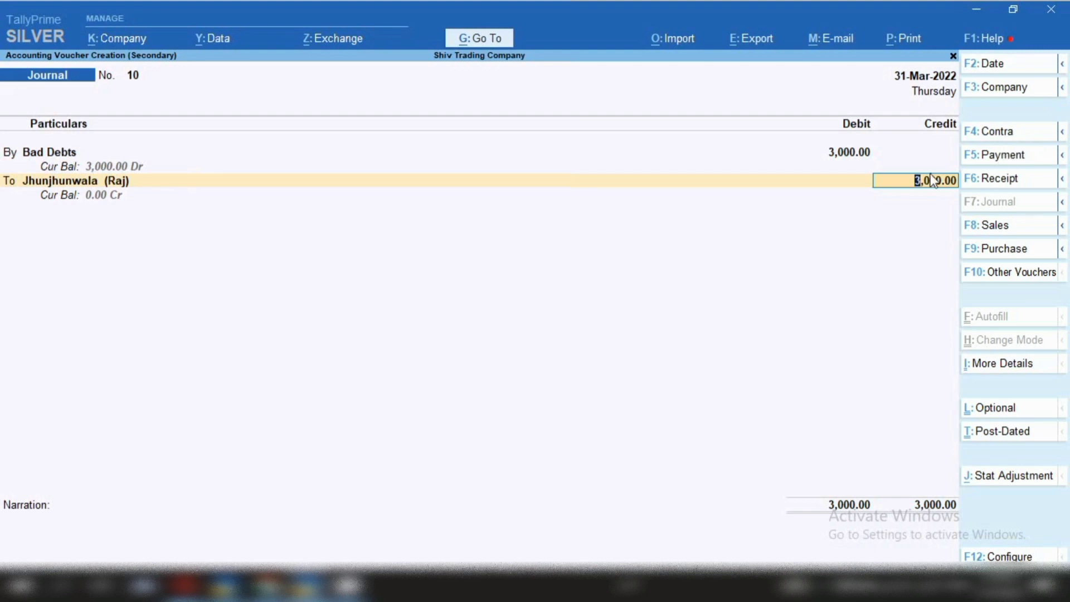
pyautogui.press('Return')
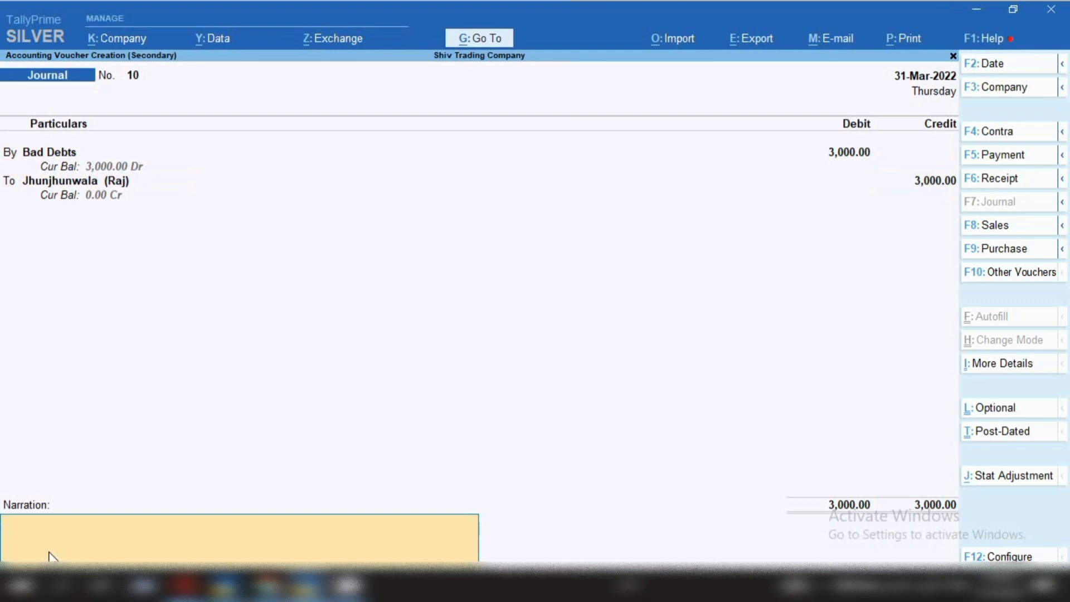
pyautogui.press('ctrl')
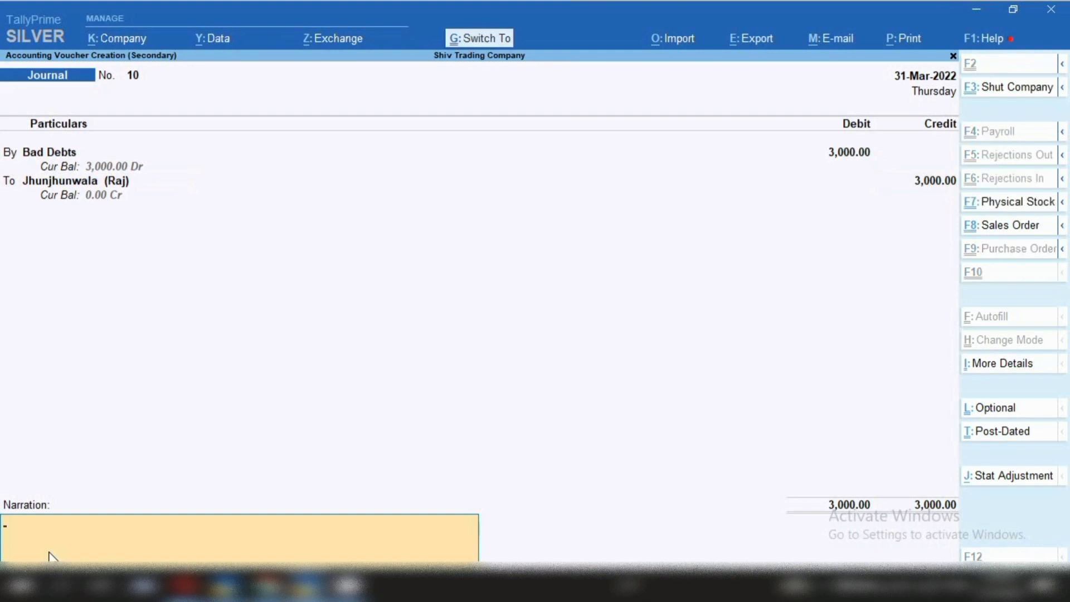
pyautogui.hotkey('ctrl', 'a')
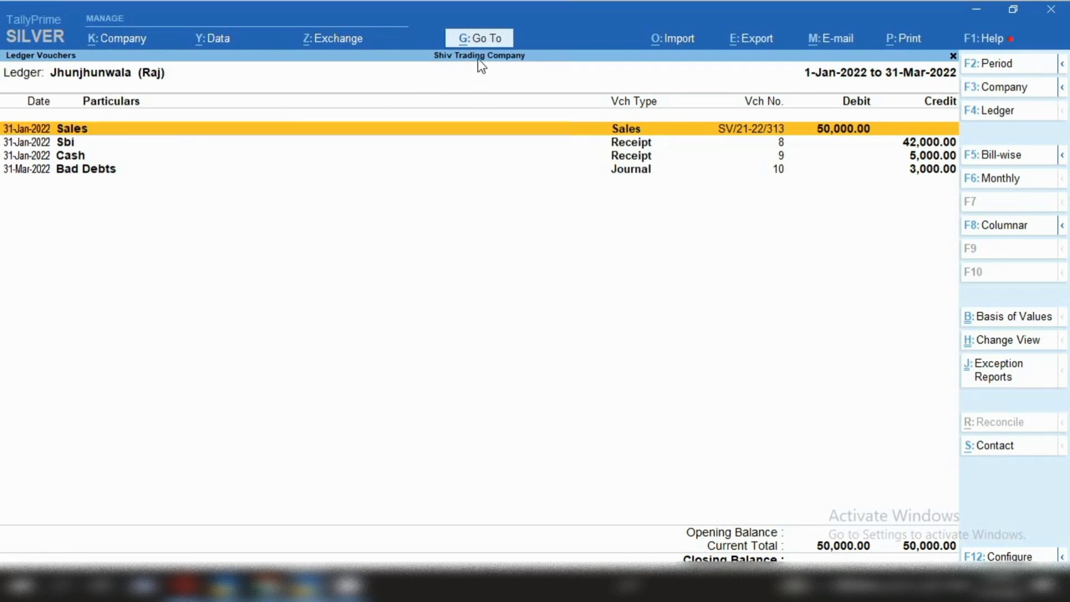
# Step: Open the Balance Sheet and drill down through Profit & Loss A/c into Indirect Expenses to check the Bad Debts entry
pyautogui.click(478, 39)
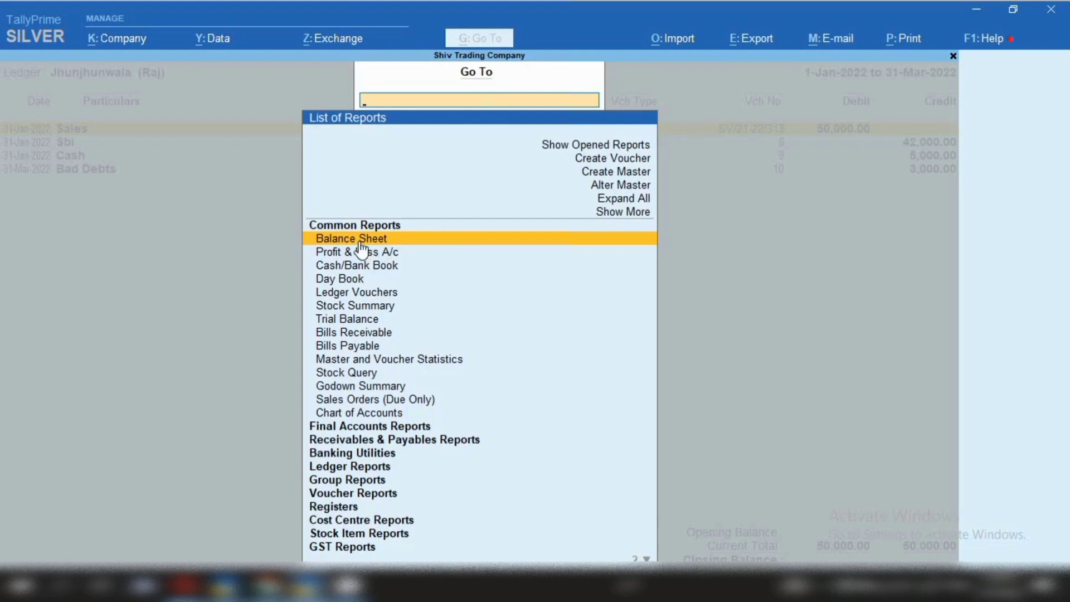
pyautogui.click(359, 241)
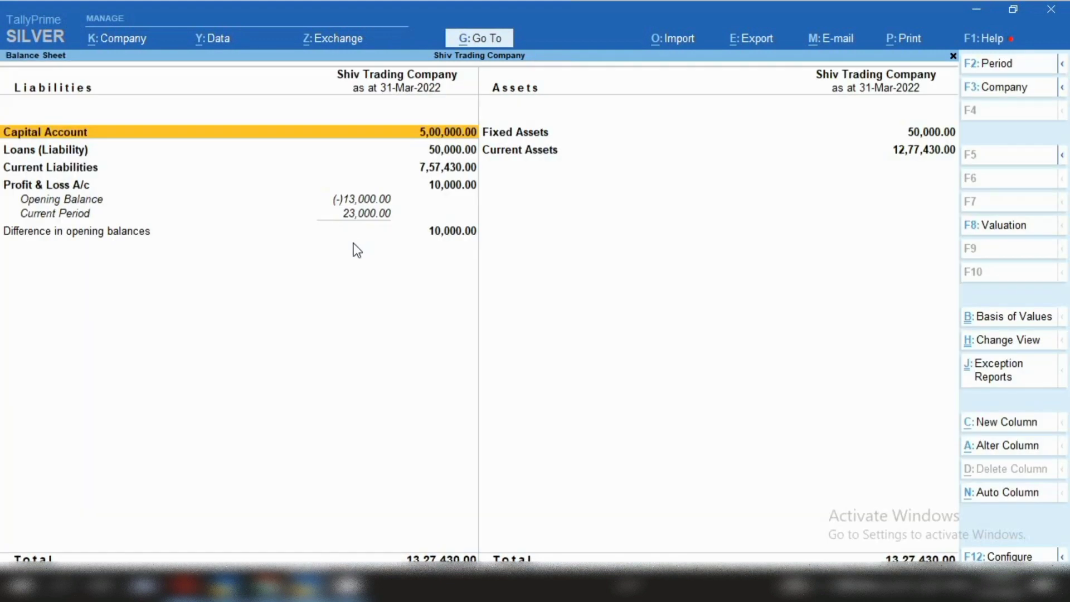
pyautogui.press('Down')
pyautogui.press('Down')
pyautogui.press('Down')
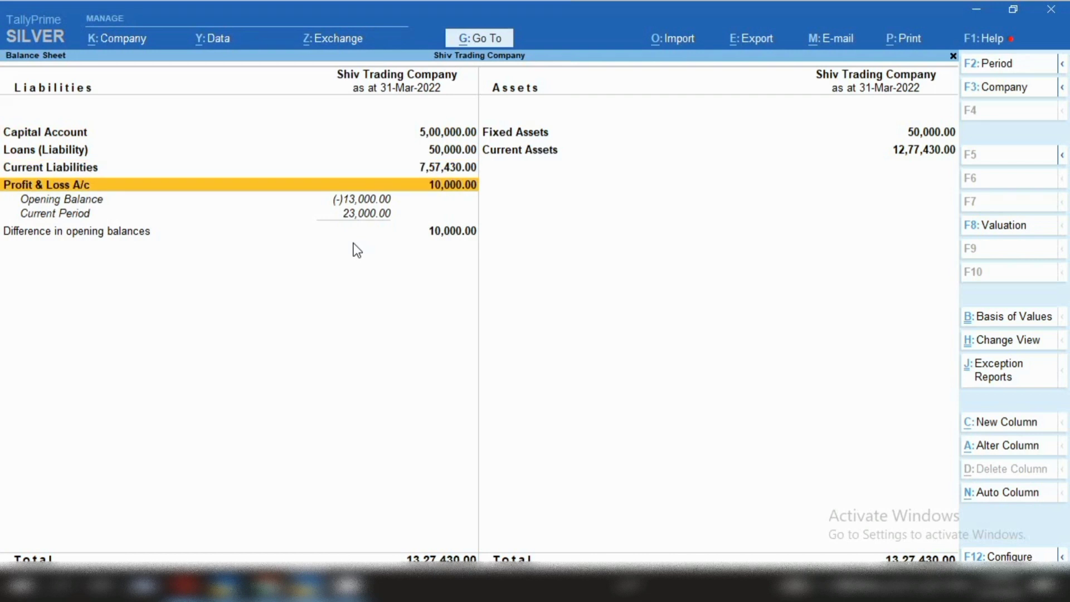
pyautogui.press('Return')
pyautogui.press('Down')
pyautogui.press('Down')
pyautogui.press('Down')
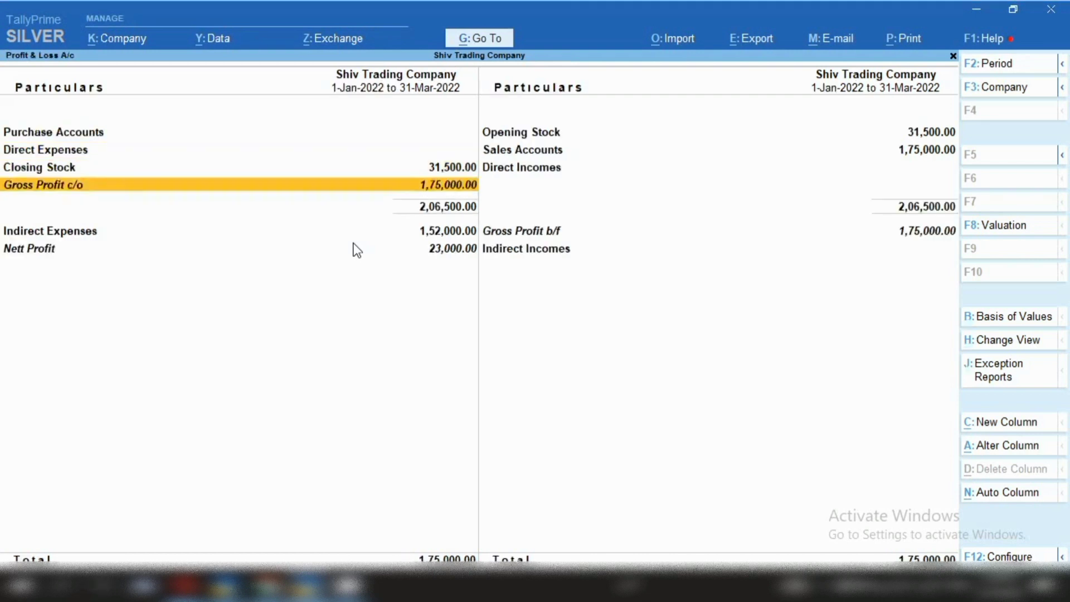
pyautogui.press('Return')
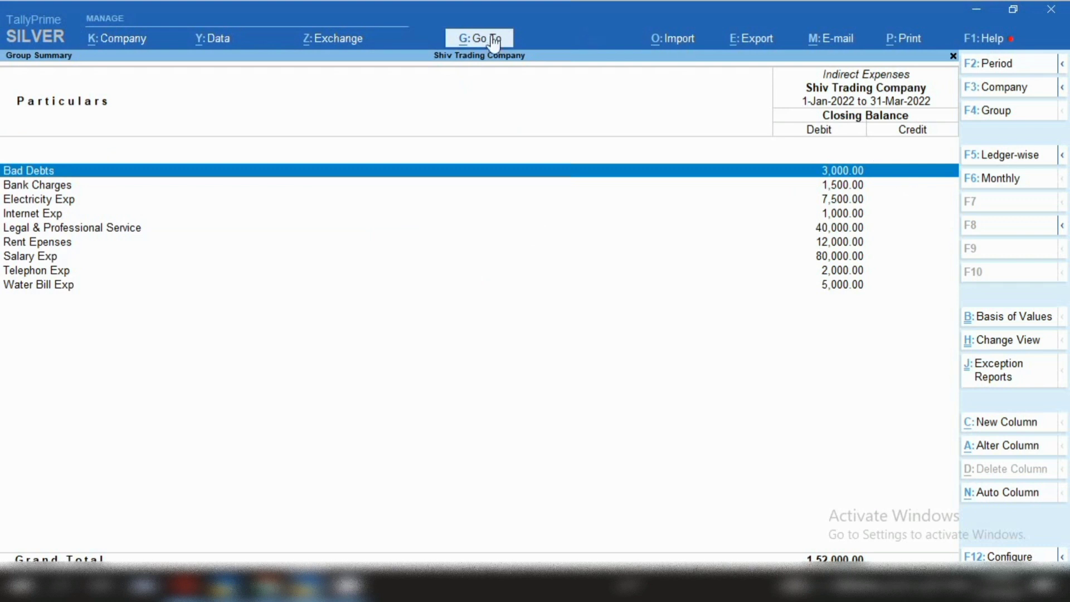
# Step: Open the customer's ledger vouchers from the Ledger Reports list
pyautogui.click(473, 39)
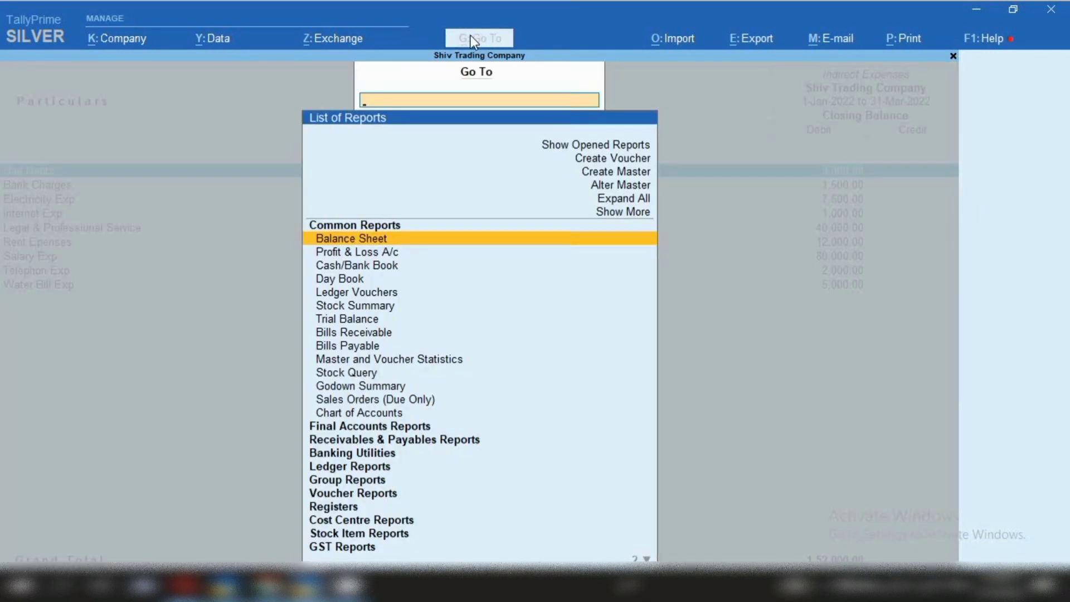
pyautogui.press('Down')
pyautogui.press('Down')
pyautogui.press('Down')
pyautogui.press('Down')
pyautogui.press('Down')
pyautogui.press('Down')
pyautogui.press('Down')
pyautogui.press('Down')
pyautogui.press('Down')
pyautogui.press('Down')
pyautogui.press('Down')
pyautogui.press('Down')
pyautogui.press('Down')
pyautogui.press('Down')
pyautogui.press('Down')
pyautogui.press('Down')
pyautogui.press('Down')
pyautogui.press('Down')
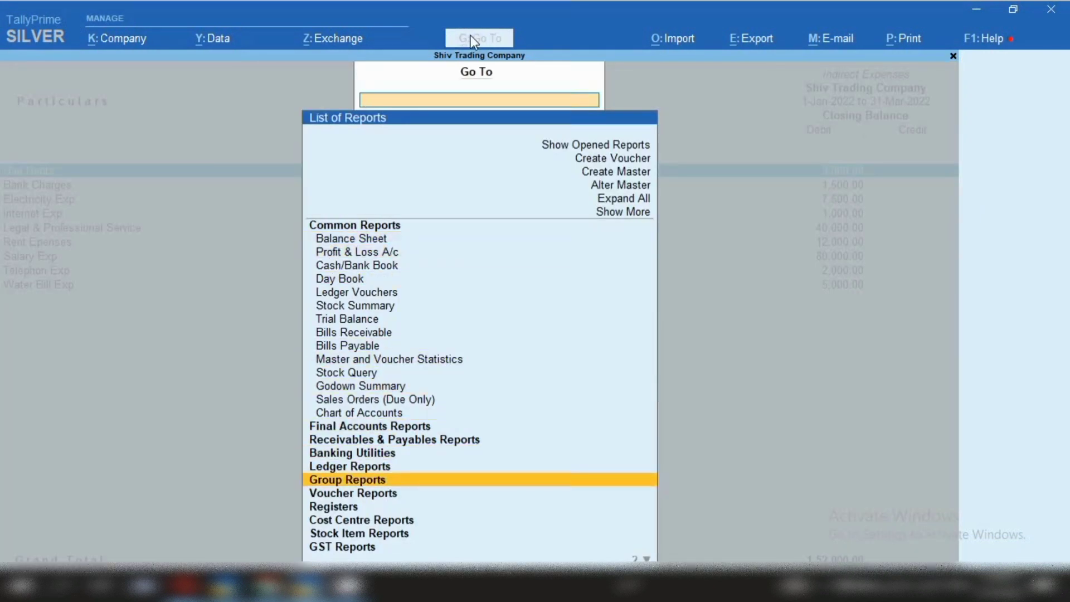
pyautogui.press('Up')
pyautogui.press('Return')
pyautogui.press('Return')
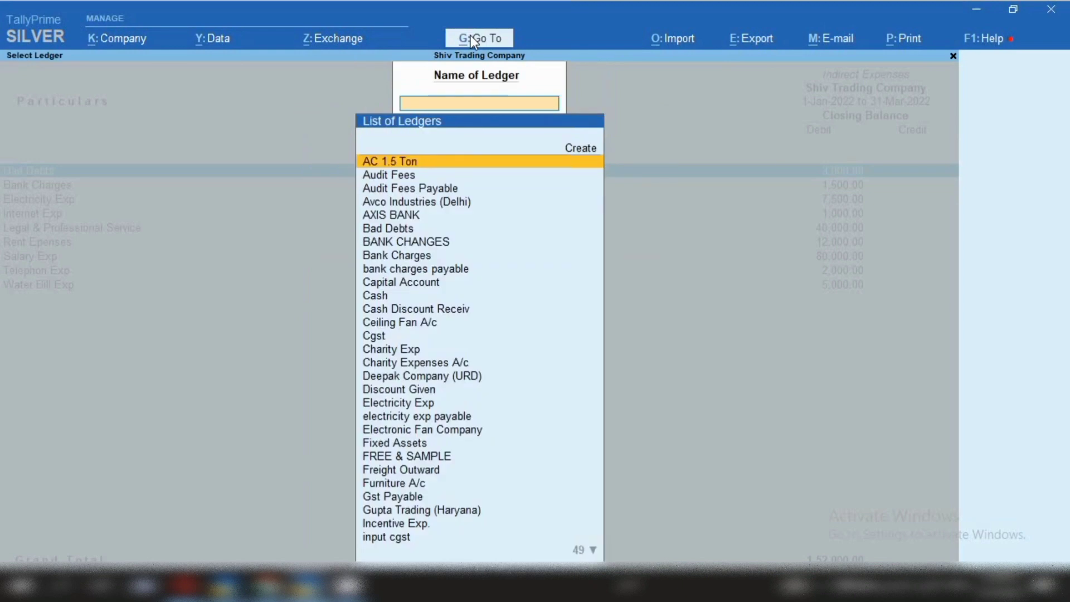
pyautogui.write('jhun')
pyautogui.press('Return')
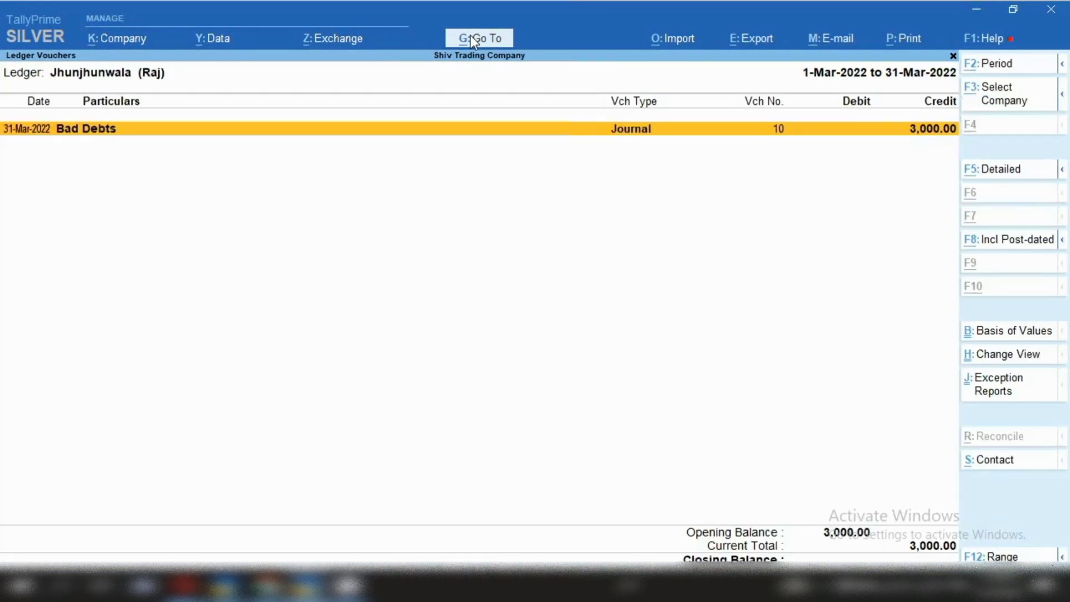
# Step: Change the ledger report's period to 1-Apr-2021 to 31-Mar-2022, clearing the From date and keeping the To date
pyautogui.hotkey('alt', 'F2')
pyautogui.press('BackSpace')
pyautogui.press('Return')
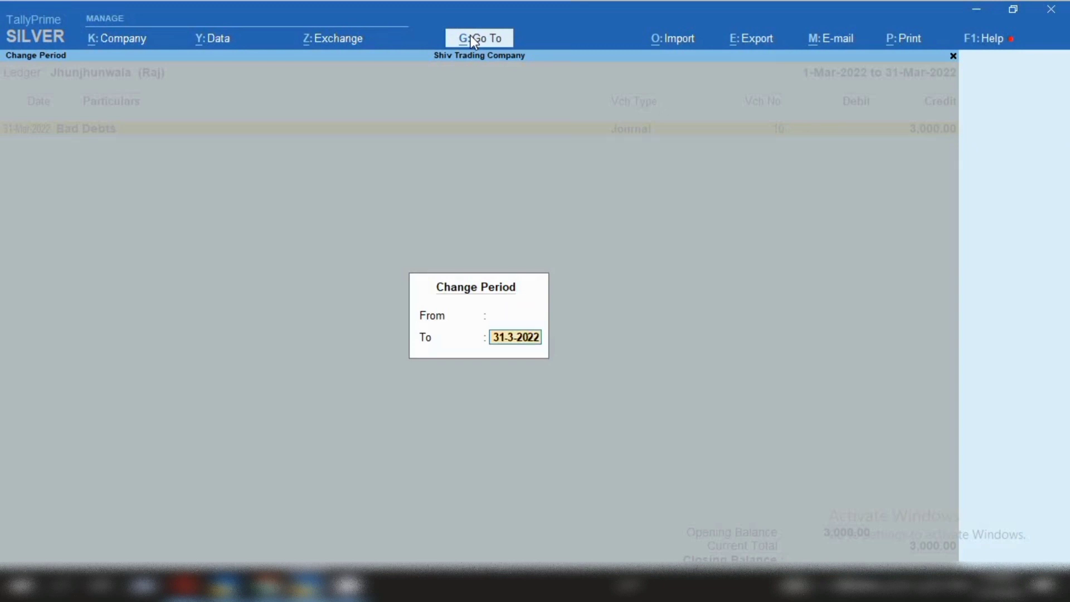
pyautogui.press('Return')
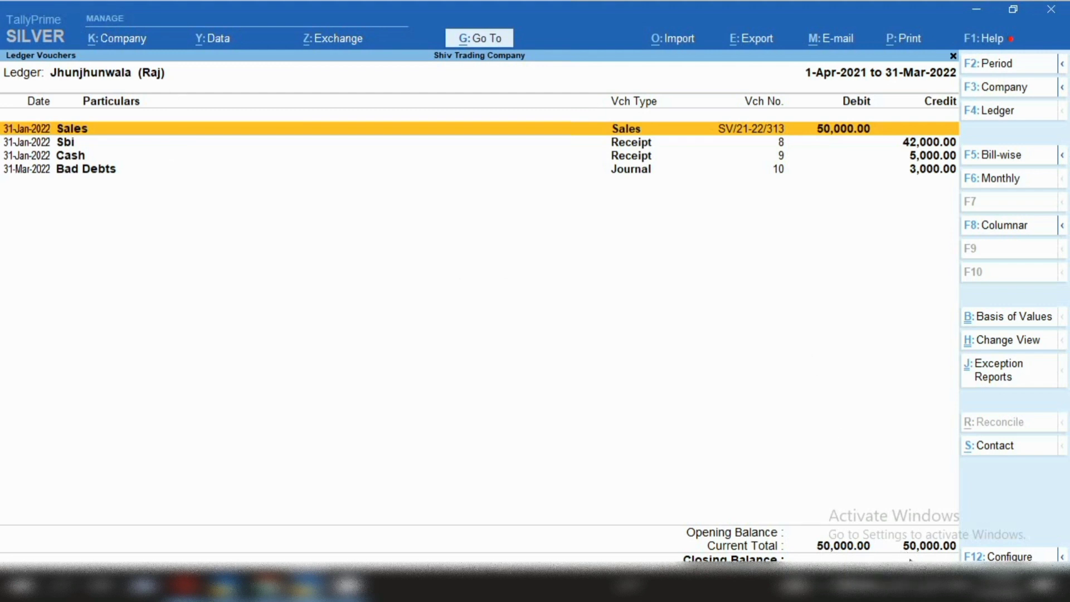
# Step: Mark the Sales, Sbi and Cash entries in the customer's ledger and highlight the Bad Debts journal entry for review
pyautogui.click(797, 137)
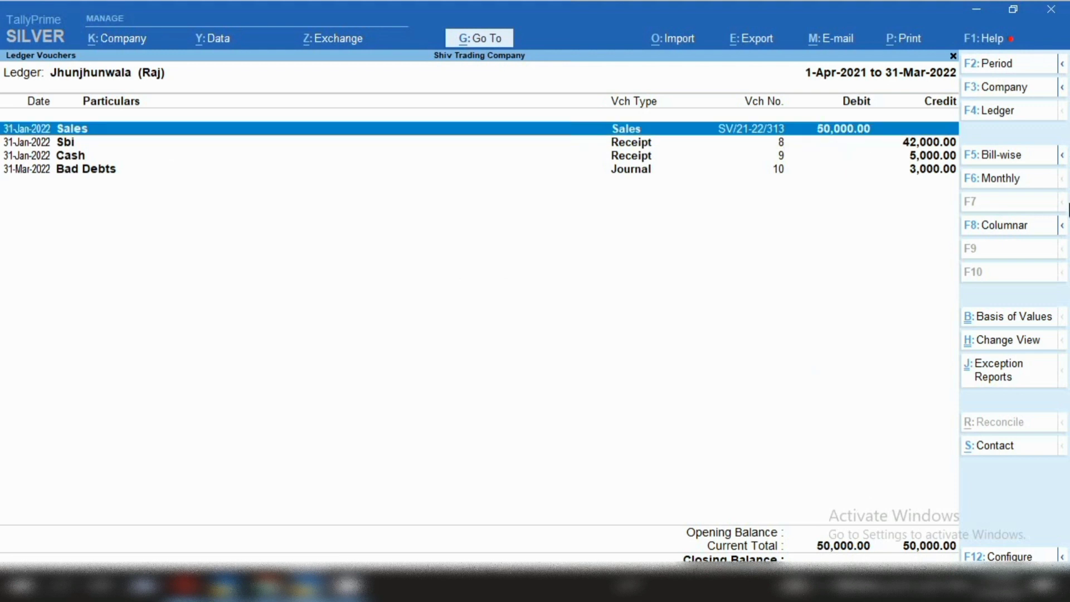
pyautogui.press('Down')
pyautogui.press('space')
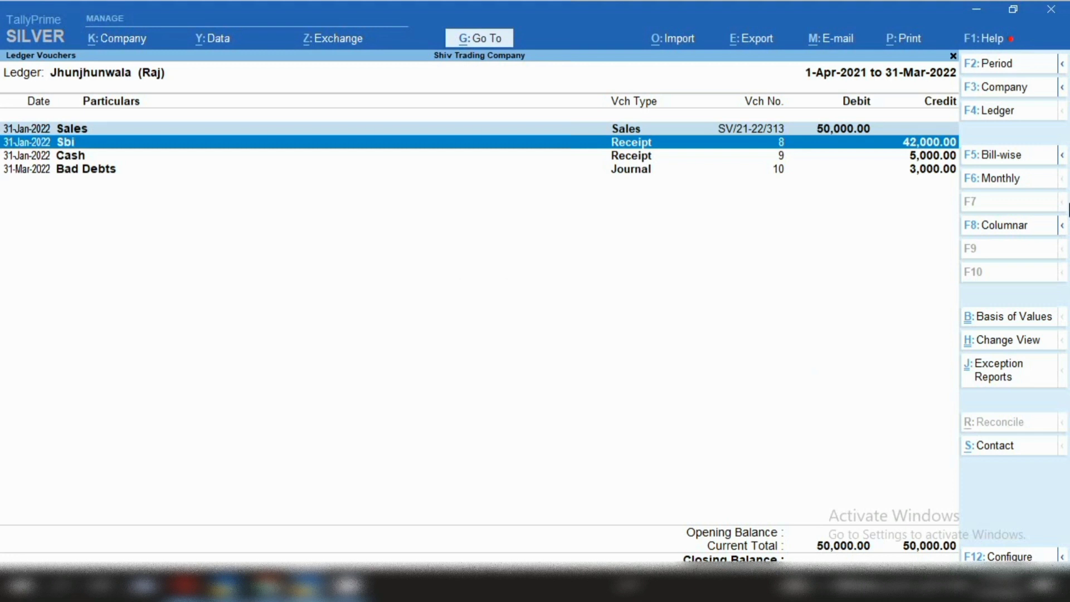
pyautogui.press('Down')
pyautogui.press('space')
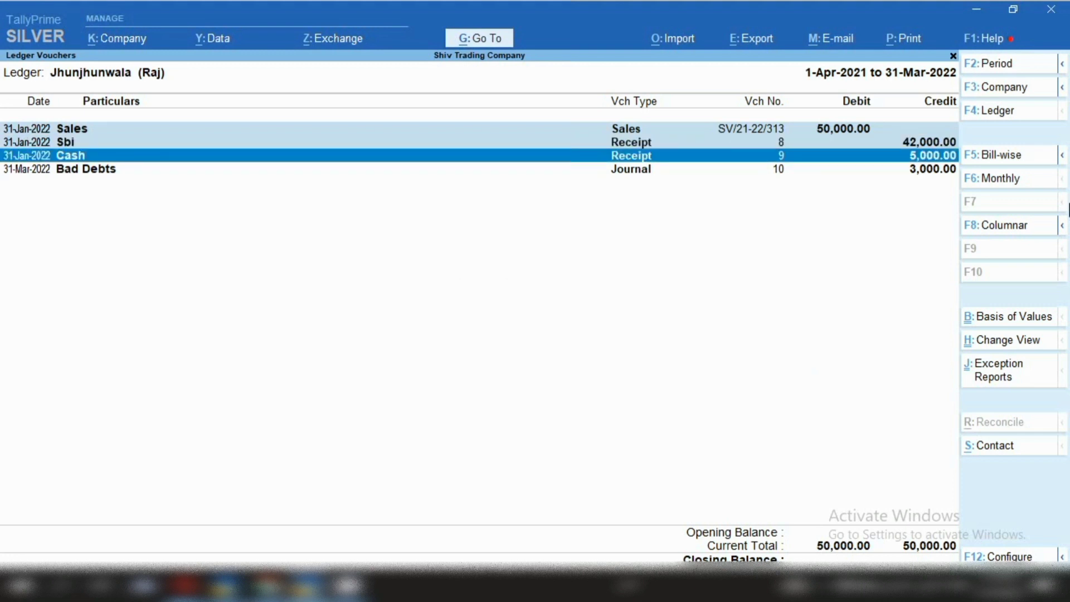
pyautogui.press('Down')
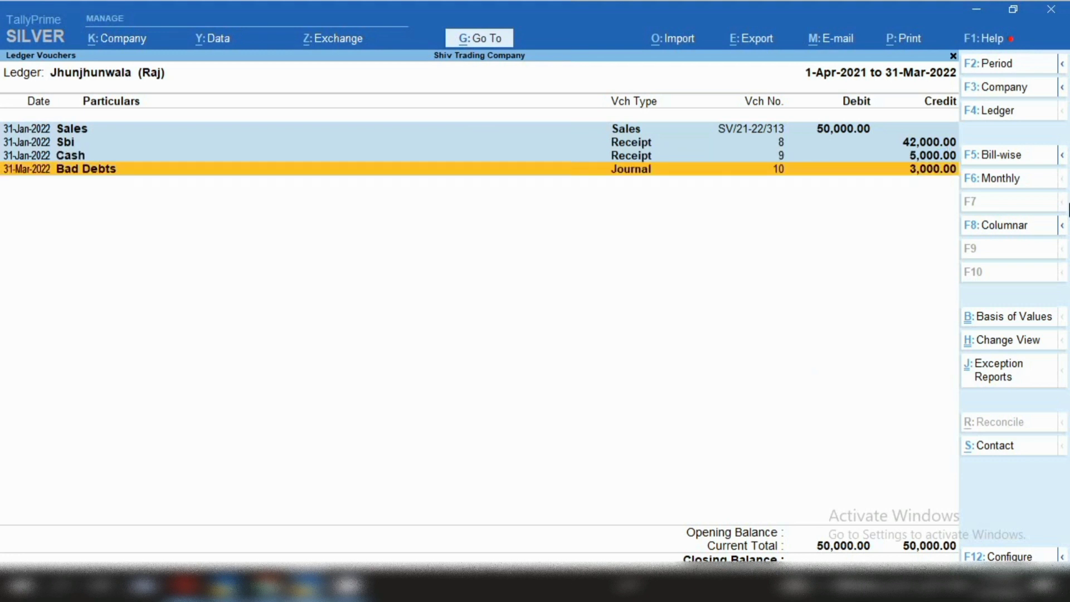